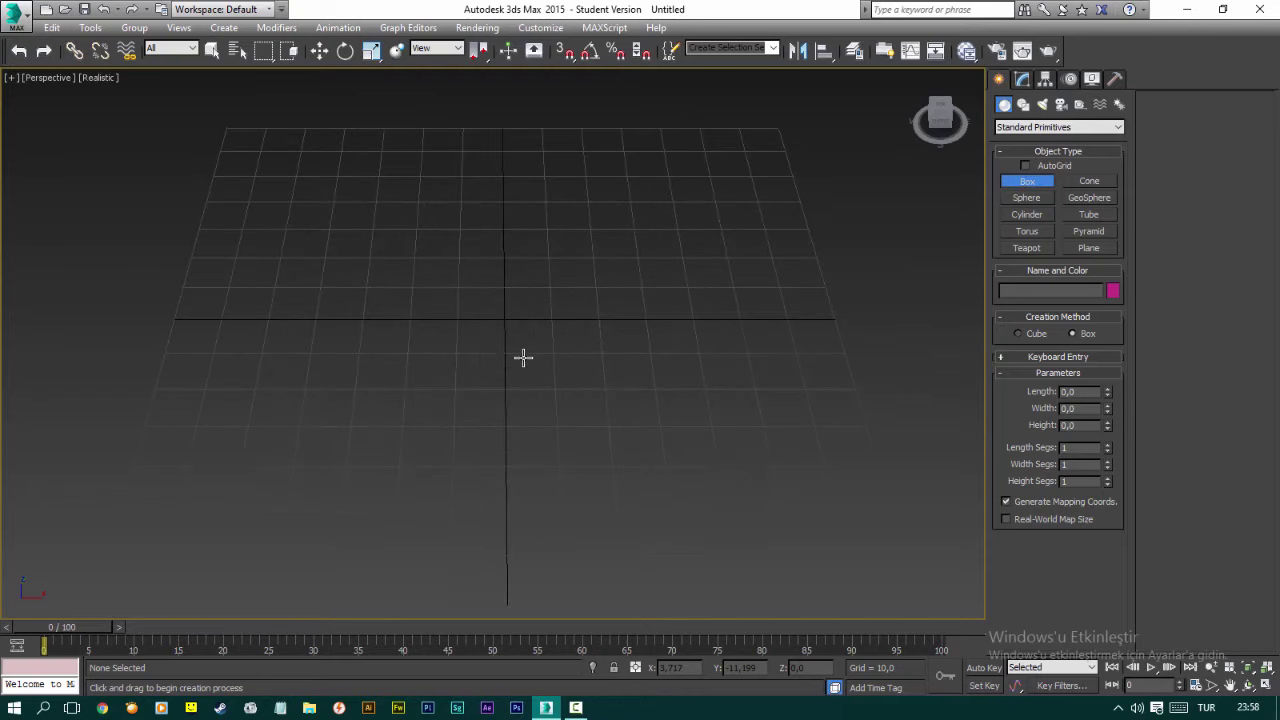
- Create a box with Length 6, Width 6, Height 25 and 4 height segments
left_click_drag(526, 379, 515, 370)
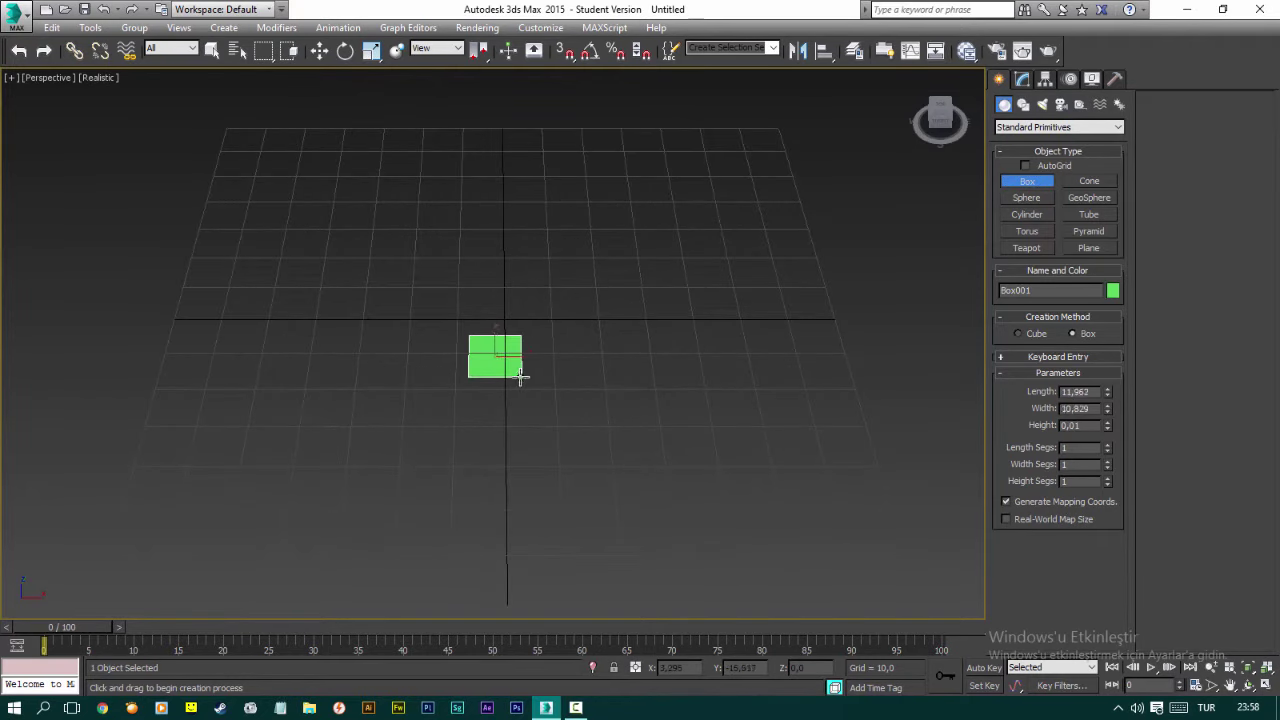
middle_click_drag(508, 203, 470, 280, "alt")
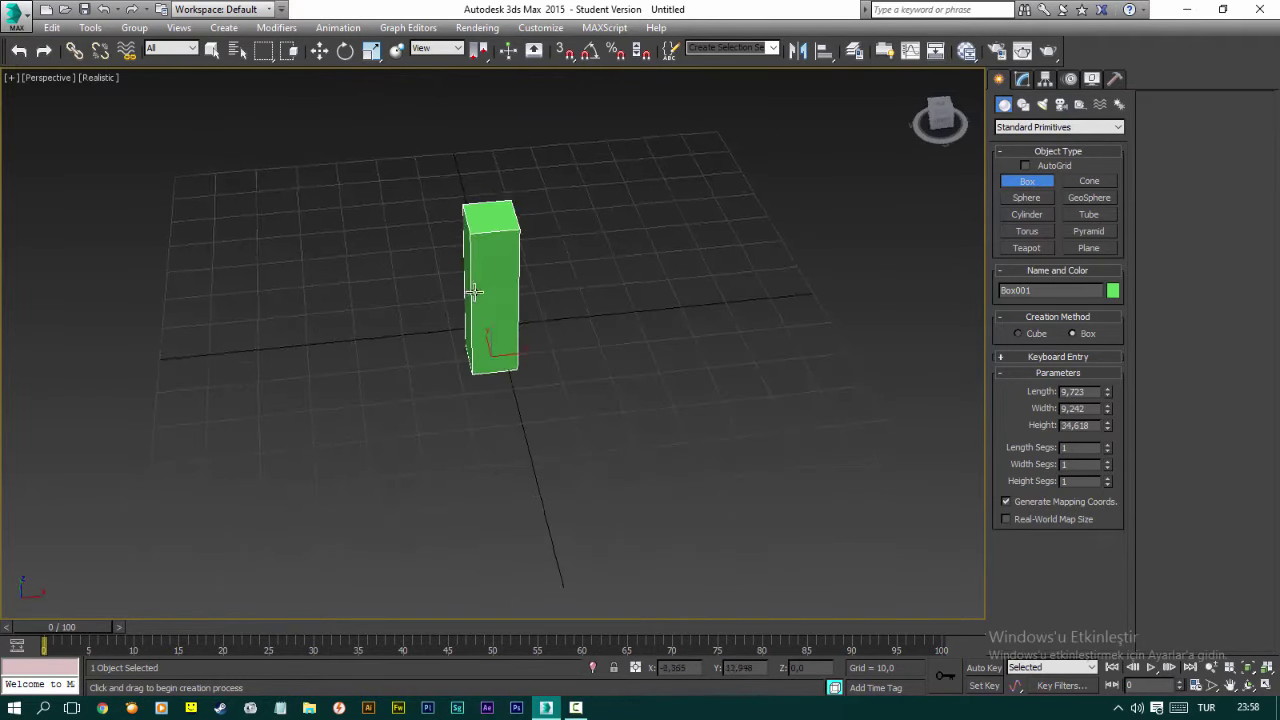
key("w")
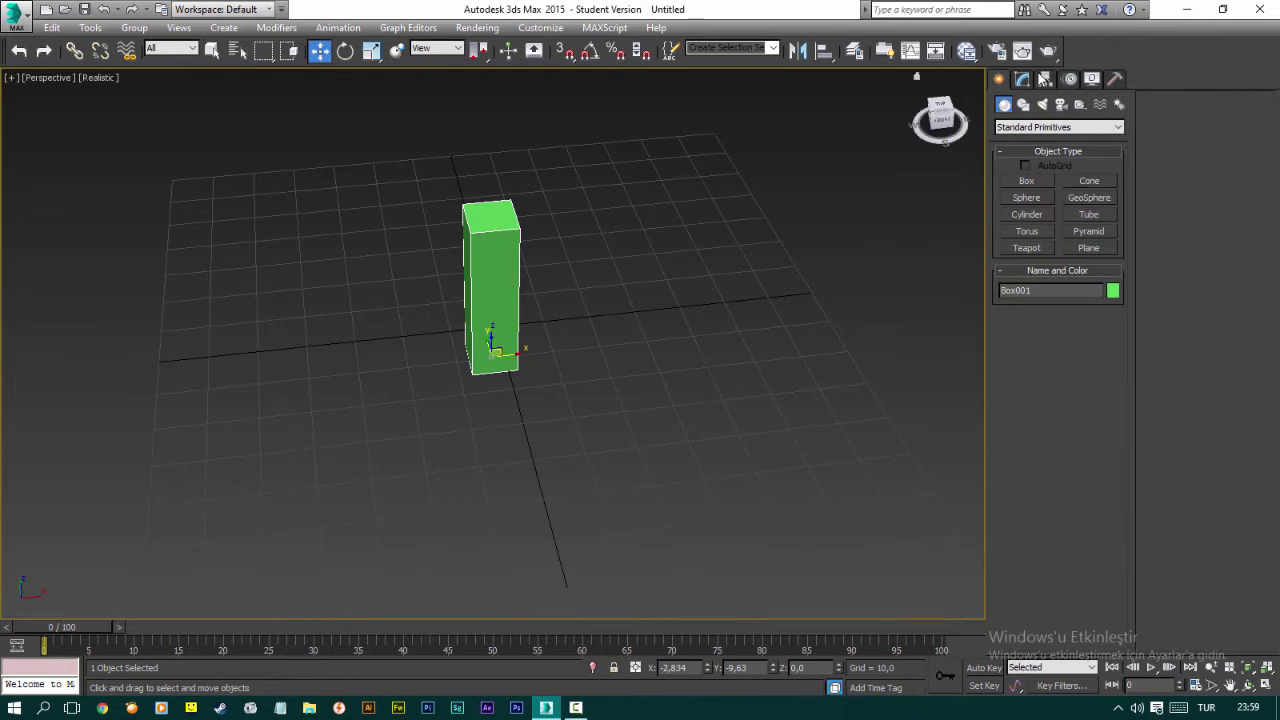
left_click(1022, 79)
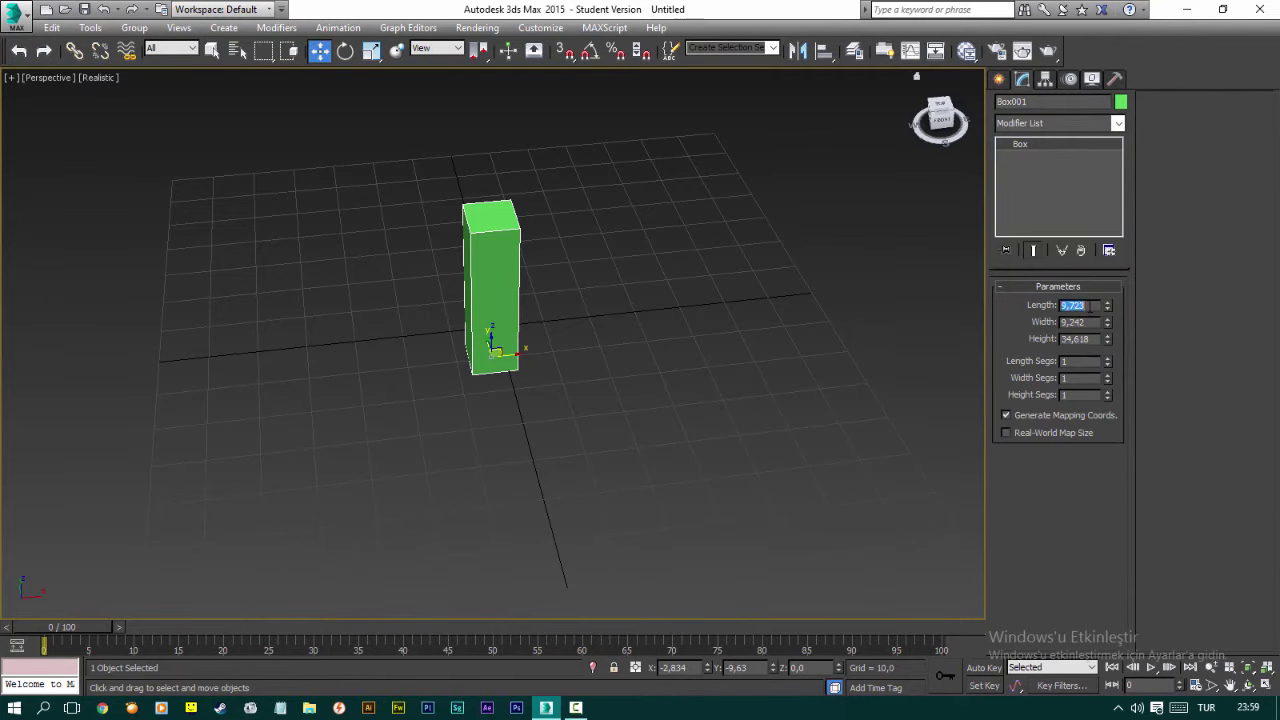
type("6")
key("Tab")
type("6")
key("Tab")
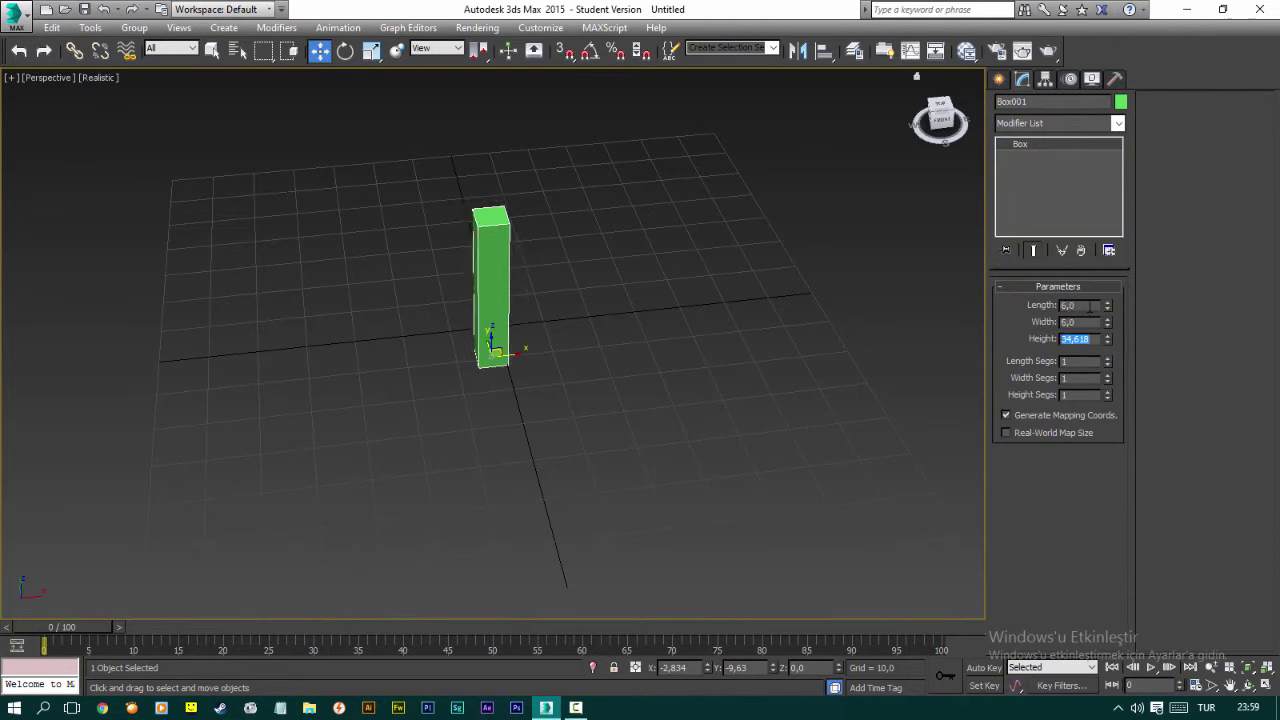
type("25")
key("Tab")
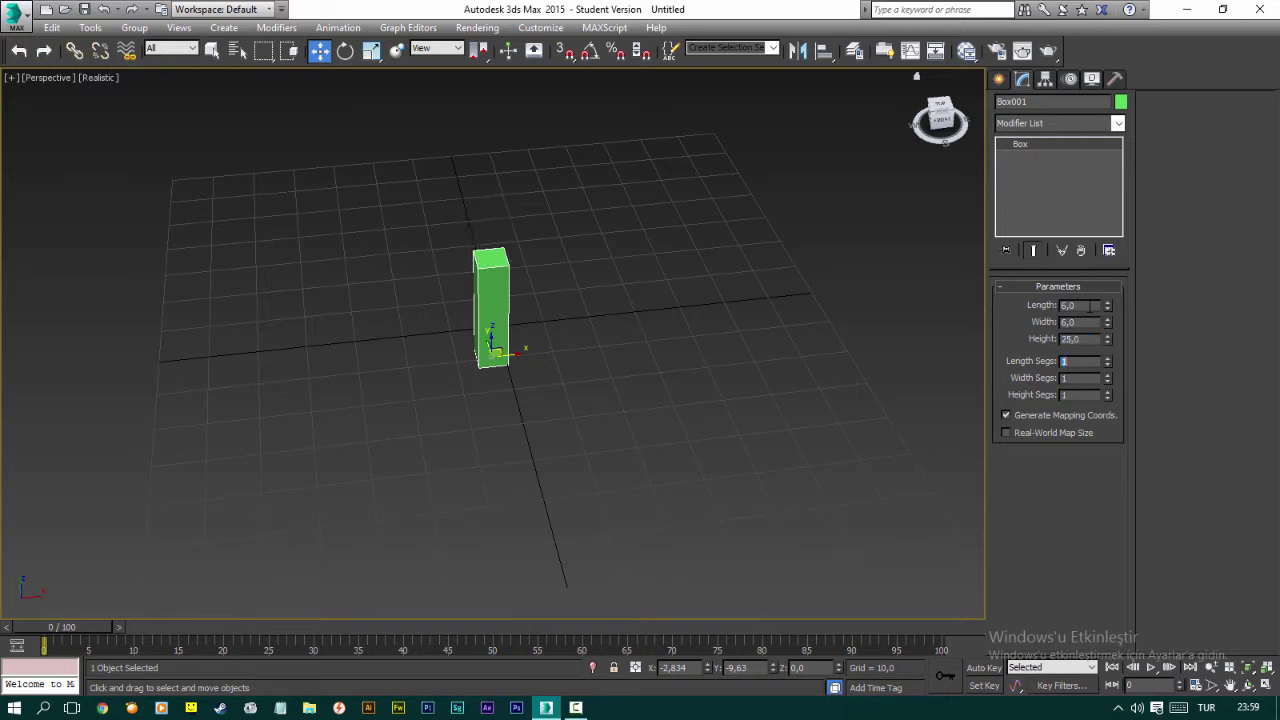
type("4")
mouse_move(364, 333)
middle_mouse_down("alt")
mouse_move(407, 316)
mouse_move(465, 336)
mouse_move(517, 330)
middle_mouse_up("alt")
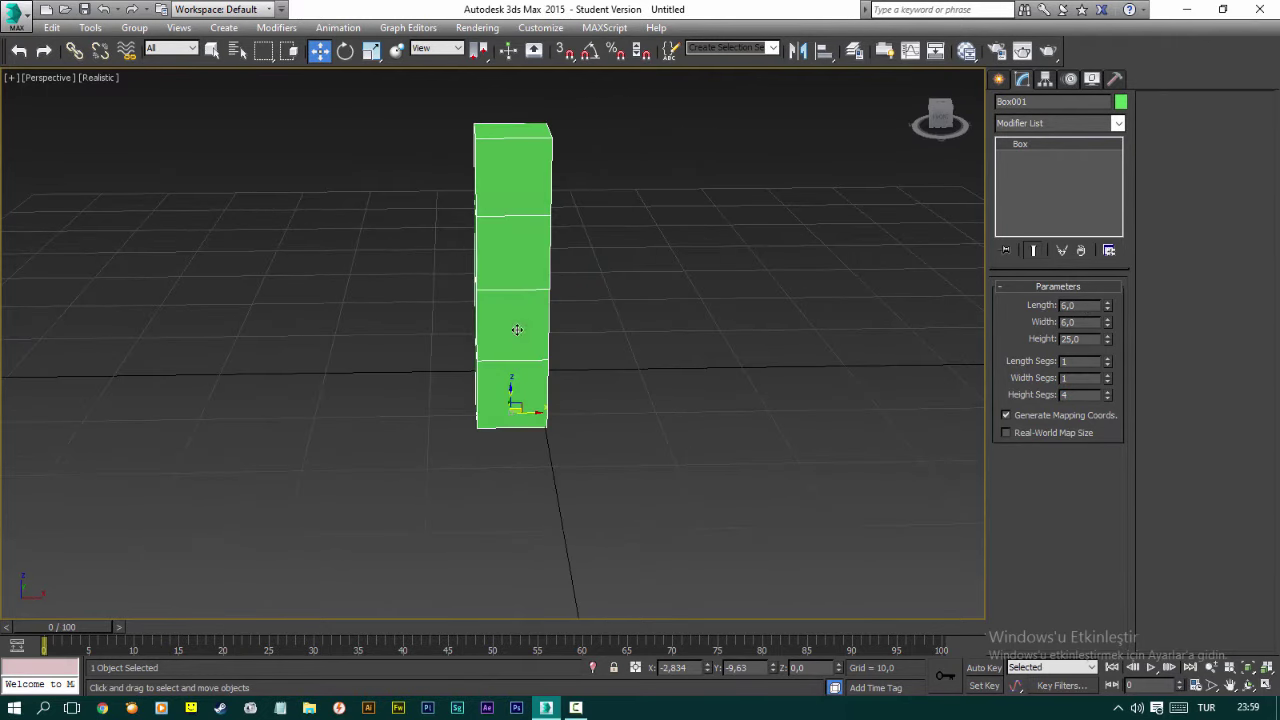
- Add an Edit Poly modifier to the box and enter Vertex mode
left_click(1049, 125)
key("e")
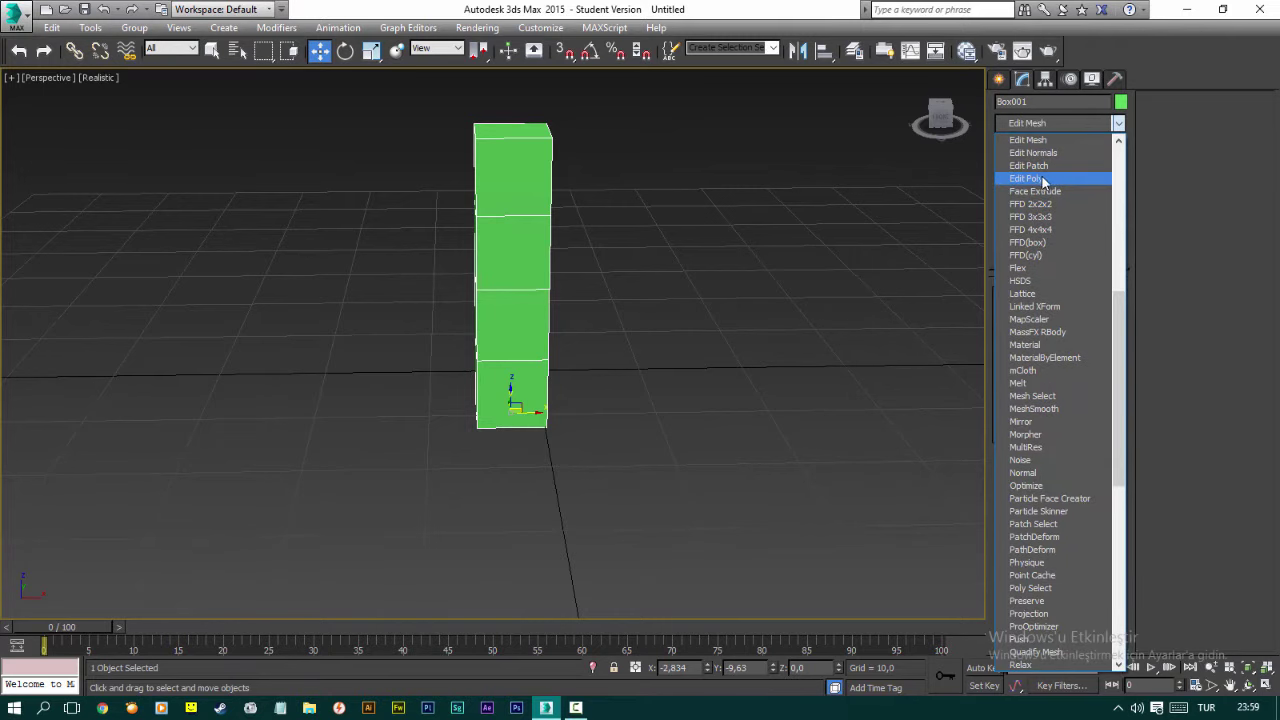
left_click(1040, 179)
left_click(1018, 411)
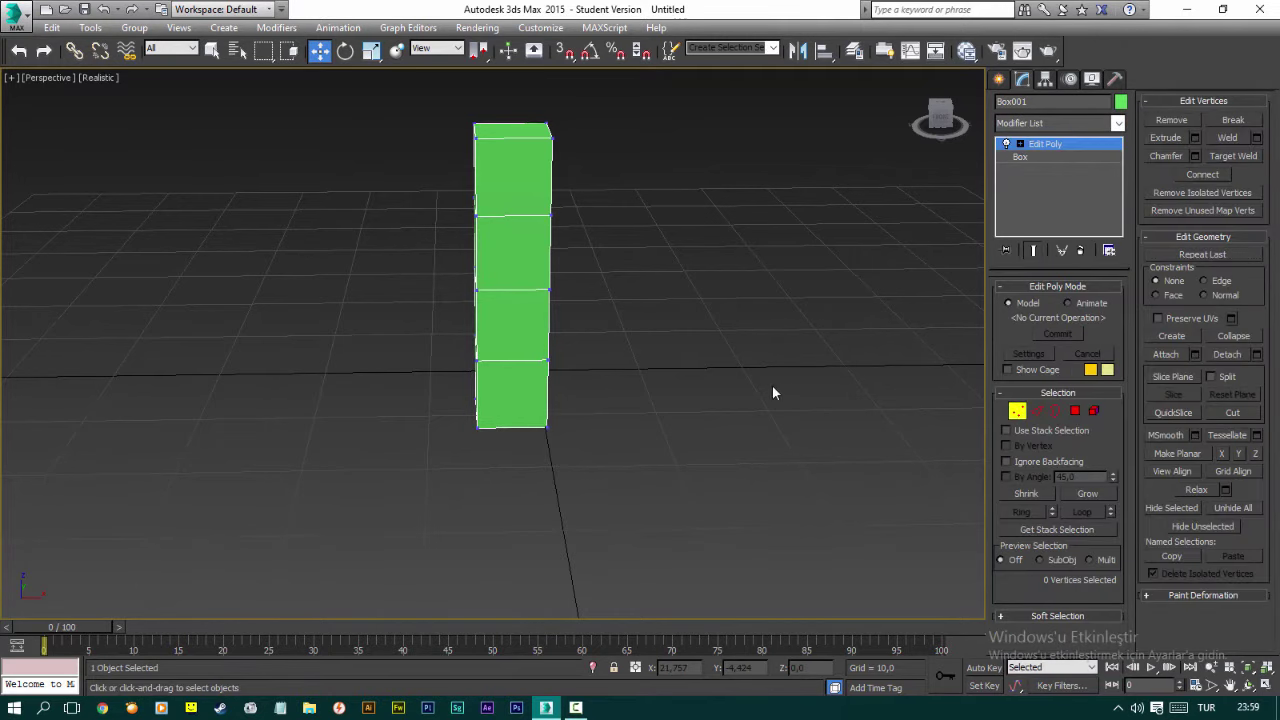
- Select the middle vertex rings and scale them inward to pinch the column's waist
middle_click_drag(597, 325, 603, 343, "alt")
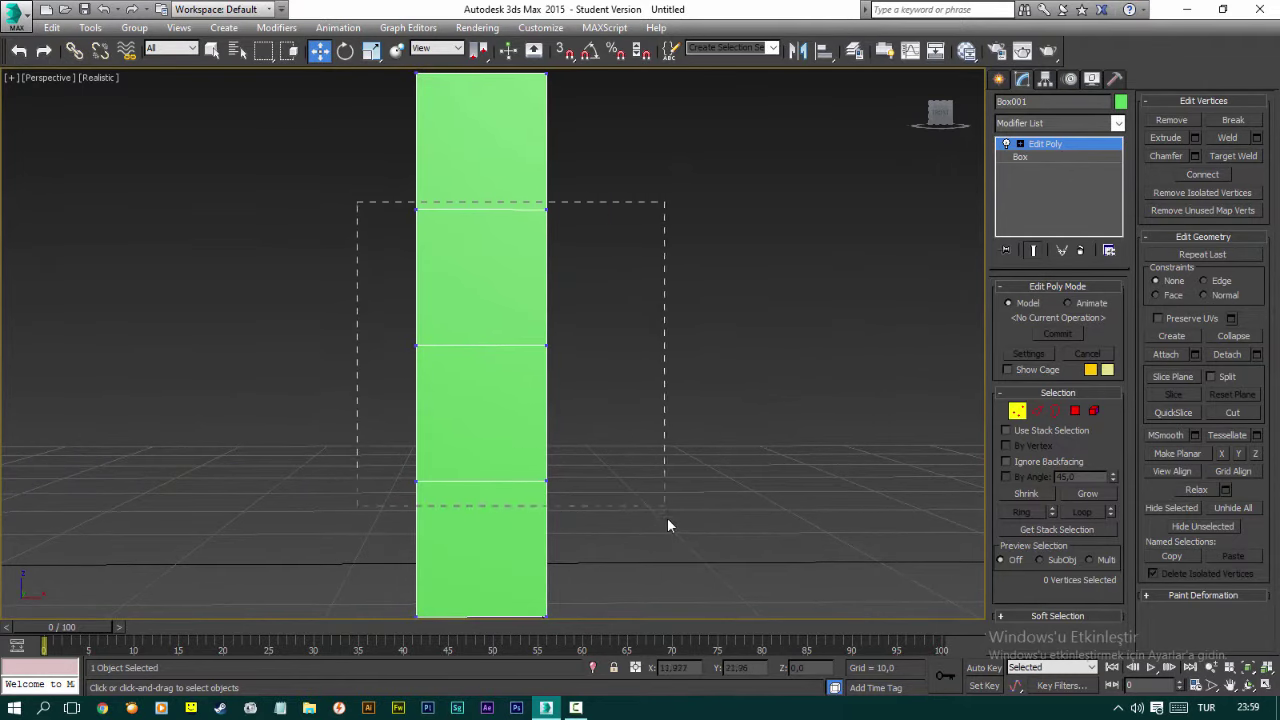
left_click_drag(479, 252, 667, 517)
mouse_move(667, 517)
middle_mouse_down("alt")
mouse_move(544, 421)
mouse_move(549, 441)
middle_mouse_up("alt")
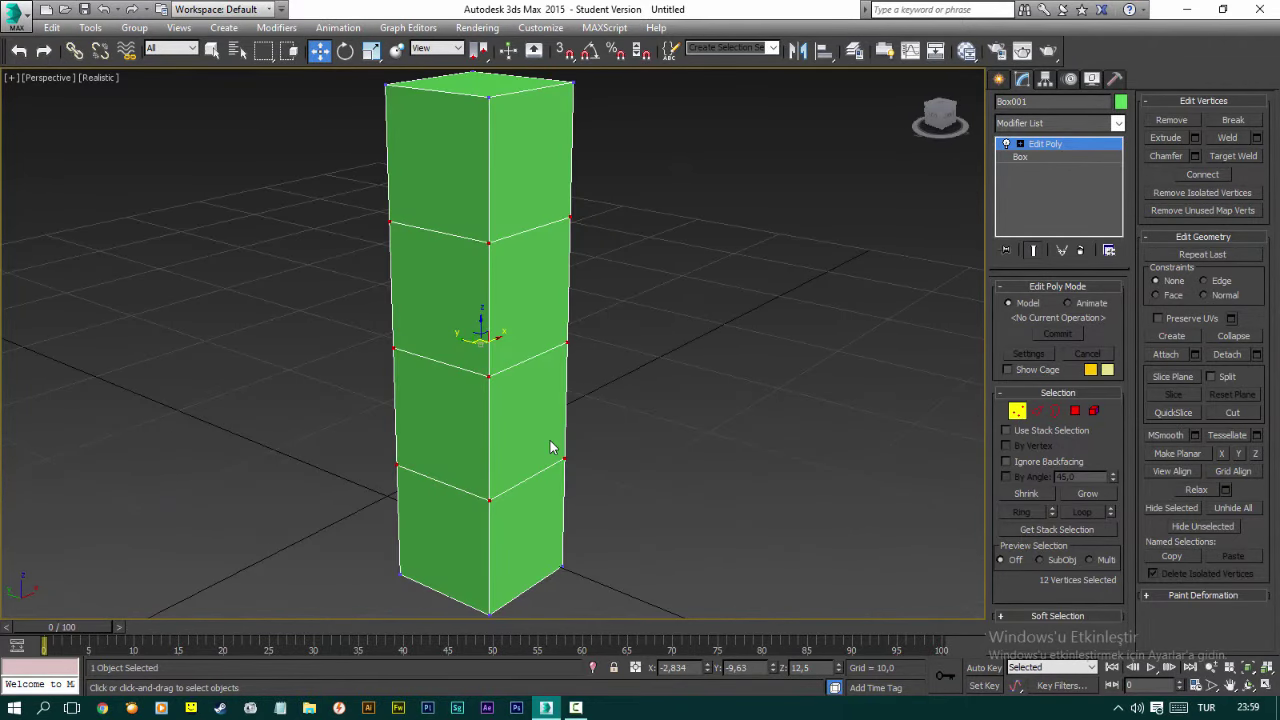
key("r")
left_click_drag(482, 342, 480, 348)
mouse_move(480, 348)
middle_mouse_down("alt")
mouse_move(437, 355)
mouse_move(363, 318)
middle_mouse_up("alt")
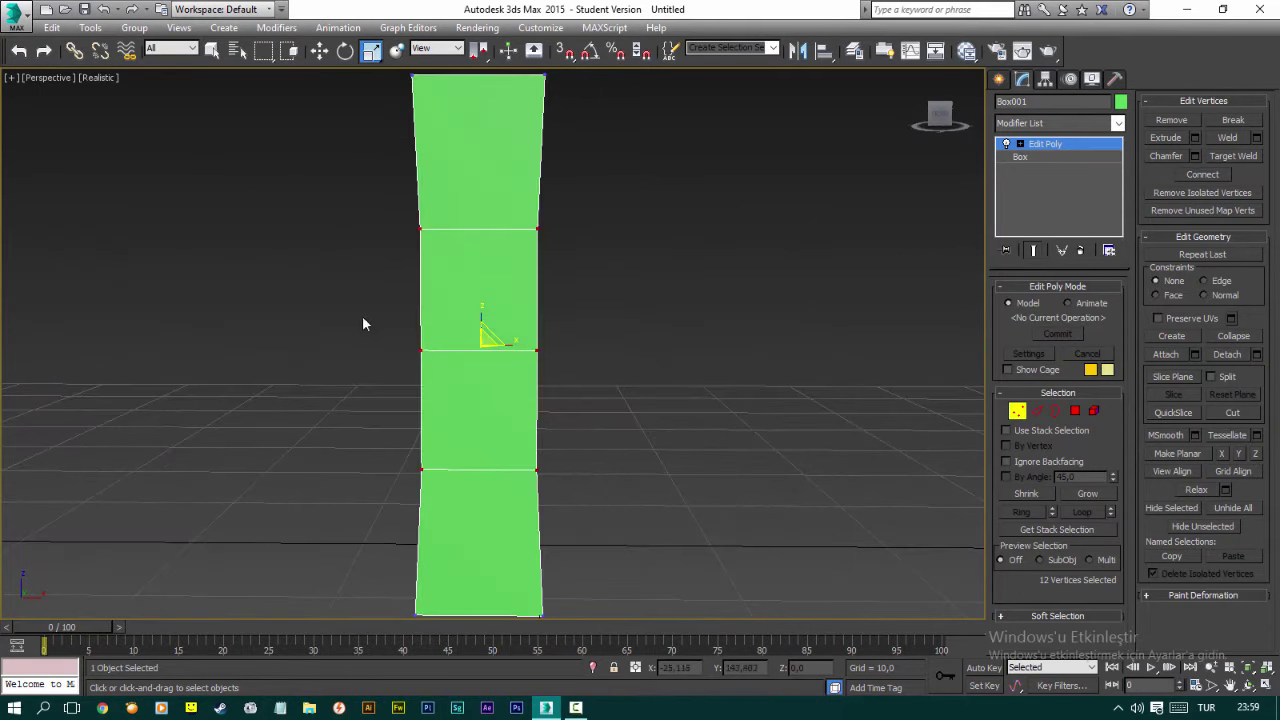
left_click_drag(365, 299, 540, 375)
left_click_drag(485, 338, 477, 349)
mouse_move(477, 349)
middle_mouse_down("alt")
mouse_move(480, 334)
mouse_move(465, 382)
mouse_move(500, 390)
middle_mouse_up("alt")
- Move the column's bottom corner vertex outward
left_click(1017, 412)
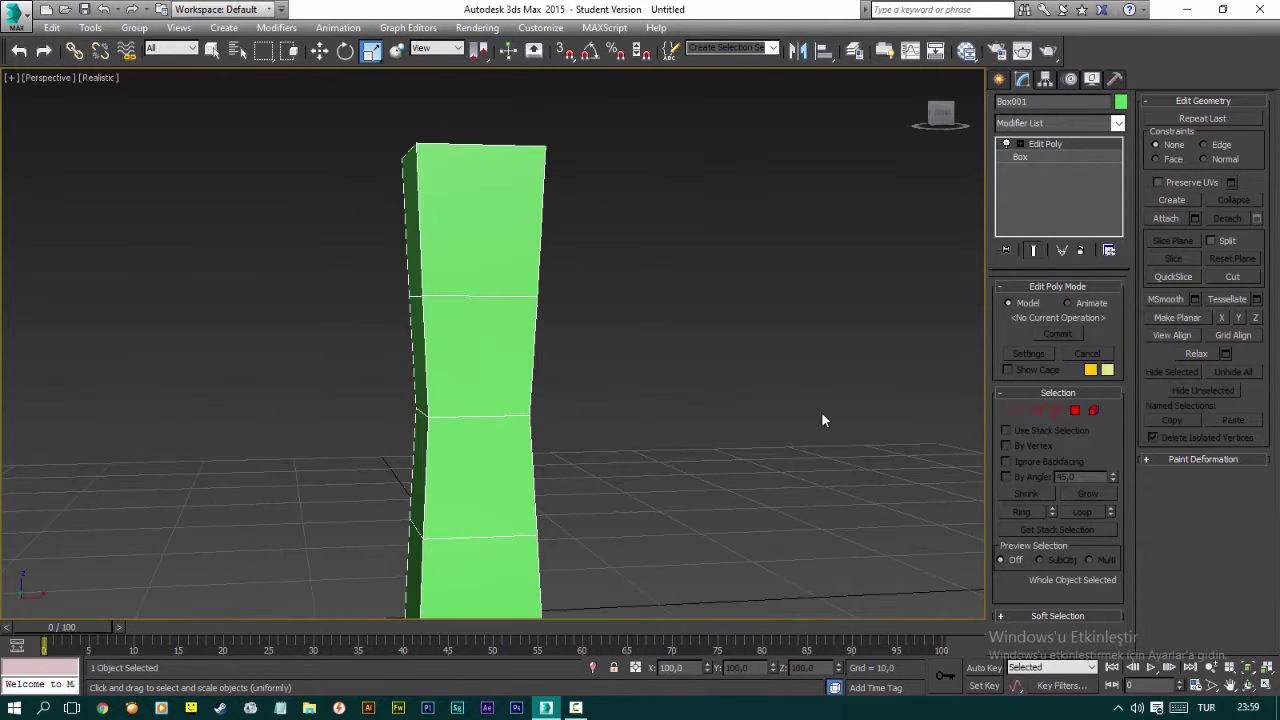
mouse_move(823, 420)
middle_mouse_down("alt")
mouse_move(594, 397)
mouse_move(466, 337)
mouse_move(698, 391)
middle_mouse_up("alt")
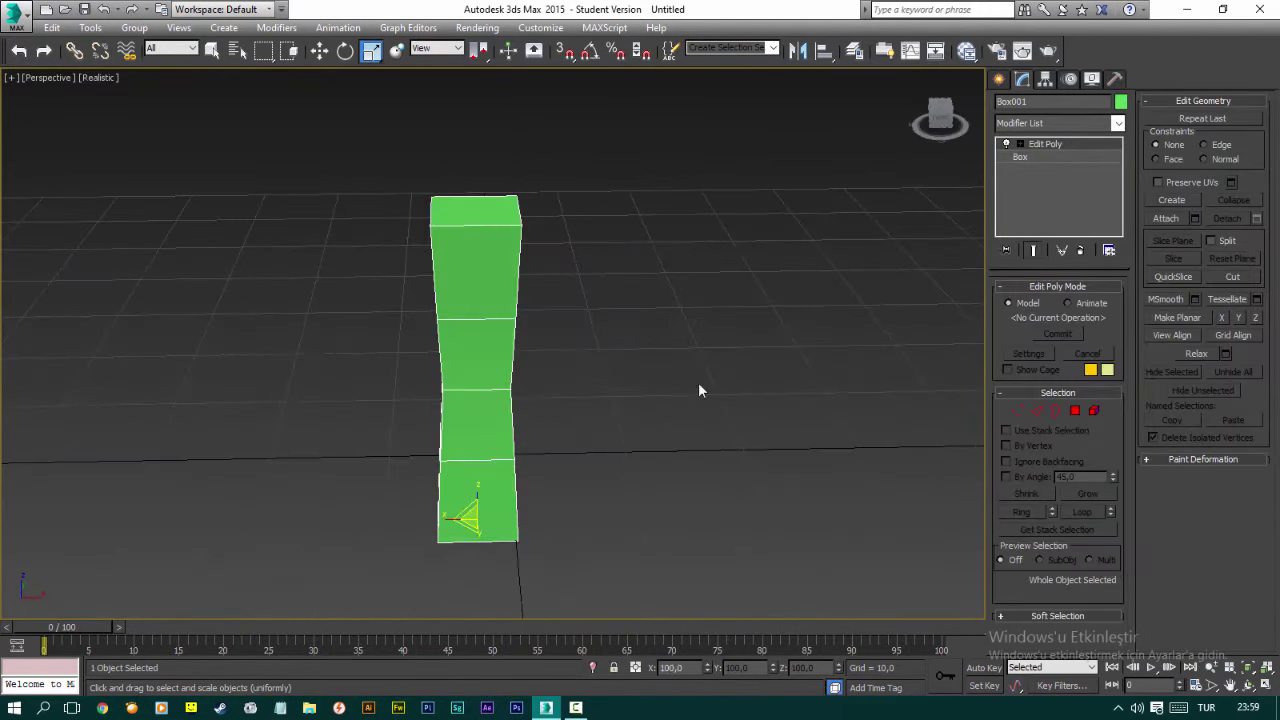
left_click(1017, 411)
mouse_move(697, 446)
middle_mouse_down("alt")
mouse_move(534, 507)
mouse_move(484, 506)
middle_mouse_up("alt")
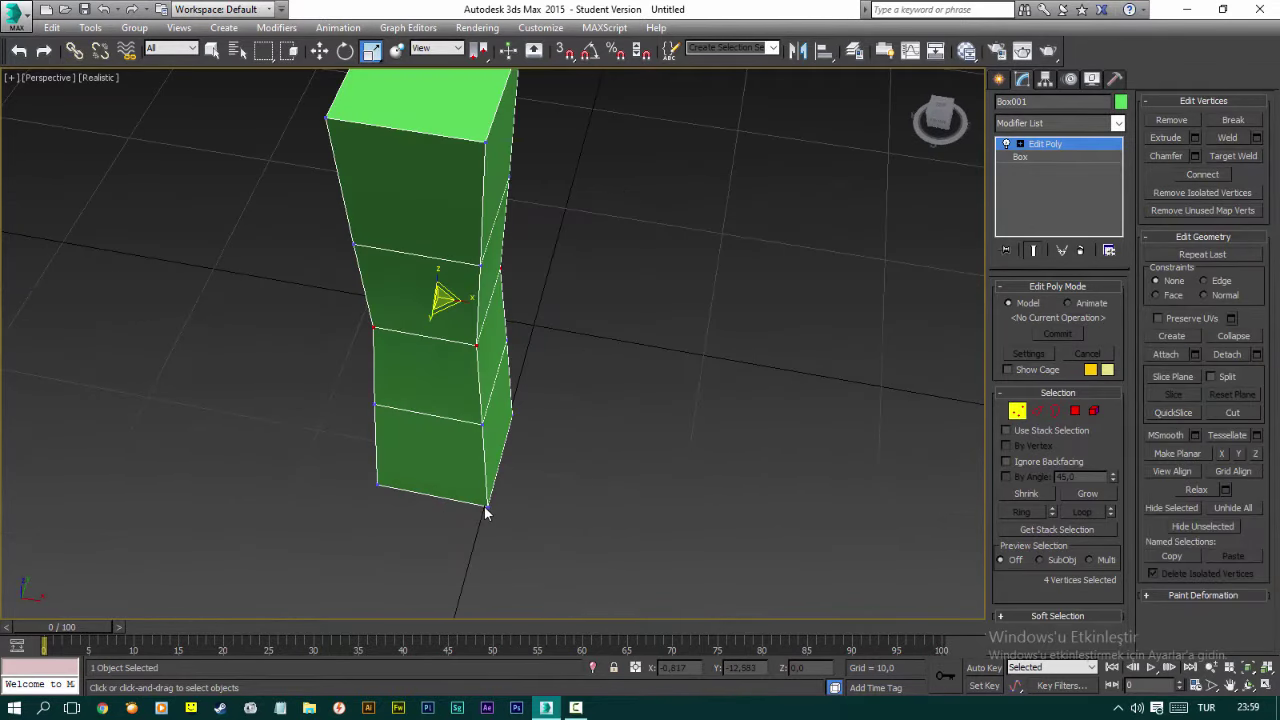
left_click(484, 506)
key("w")
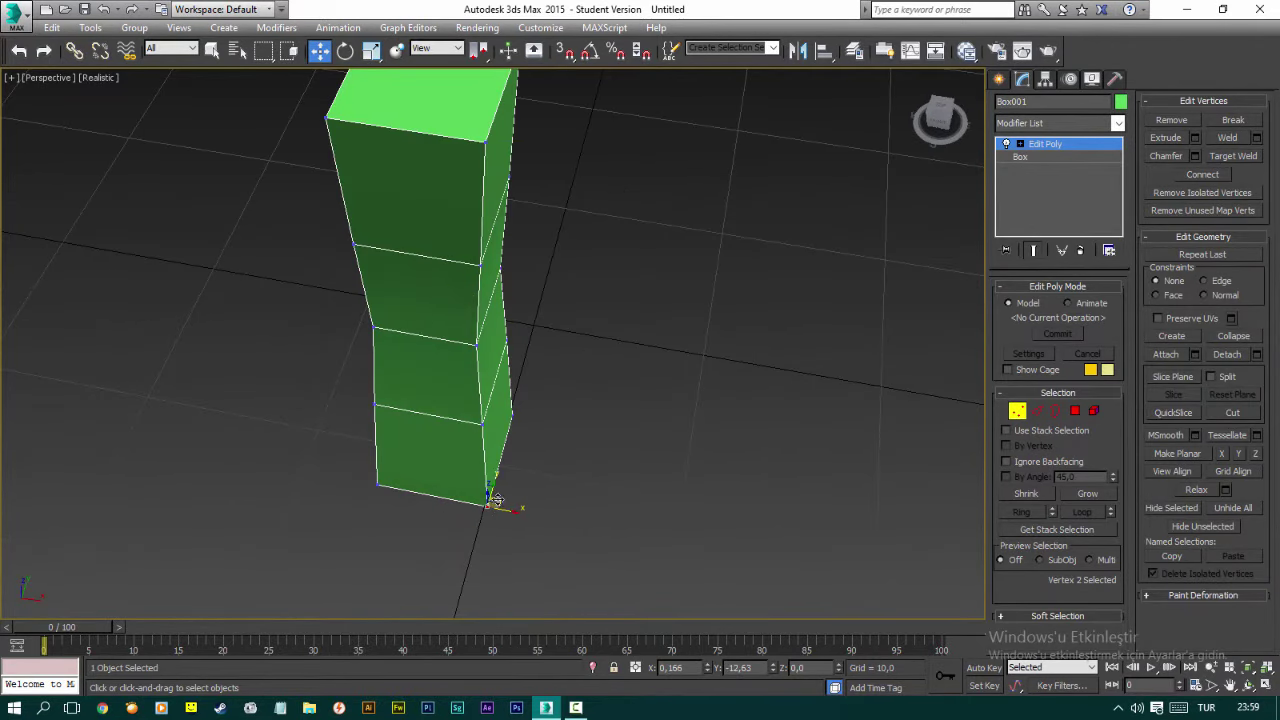
left_click_drag(500, 507, 371, 490)
- Select other corner vertices and nudge one slightly to skew the column
left_click(381, 487)
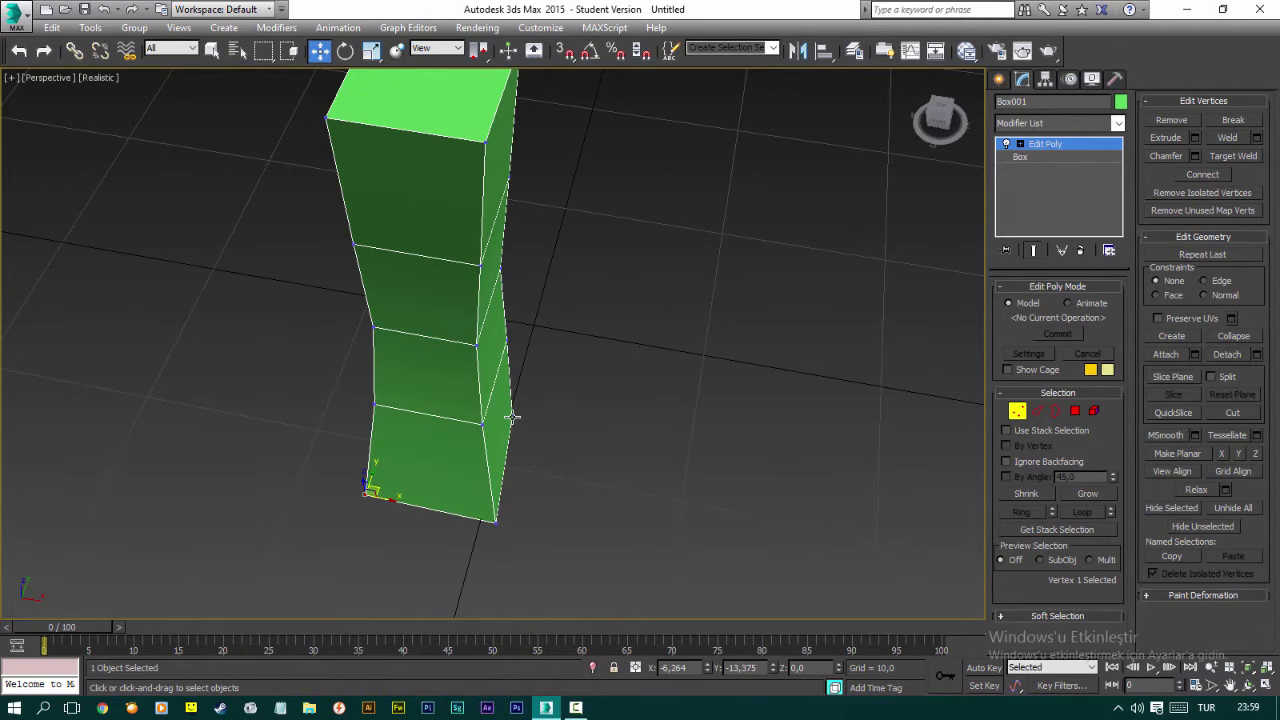
left_click(512, 417)
mouse_move(512, 417)
middle_mouse_down("alt")
mouse_move(648, 375)
mouse_move(699, 279)
mouse_move(561, 426)
mouse_move(496, 362)
mouse_move(493, 373)
middle_mouse_up("alt")
left_click(413, 398, "alt")
left_click(496, 362)
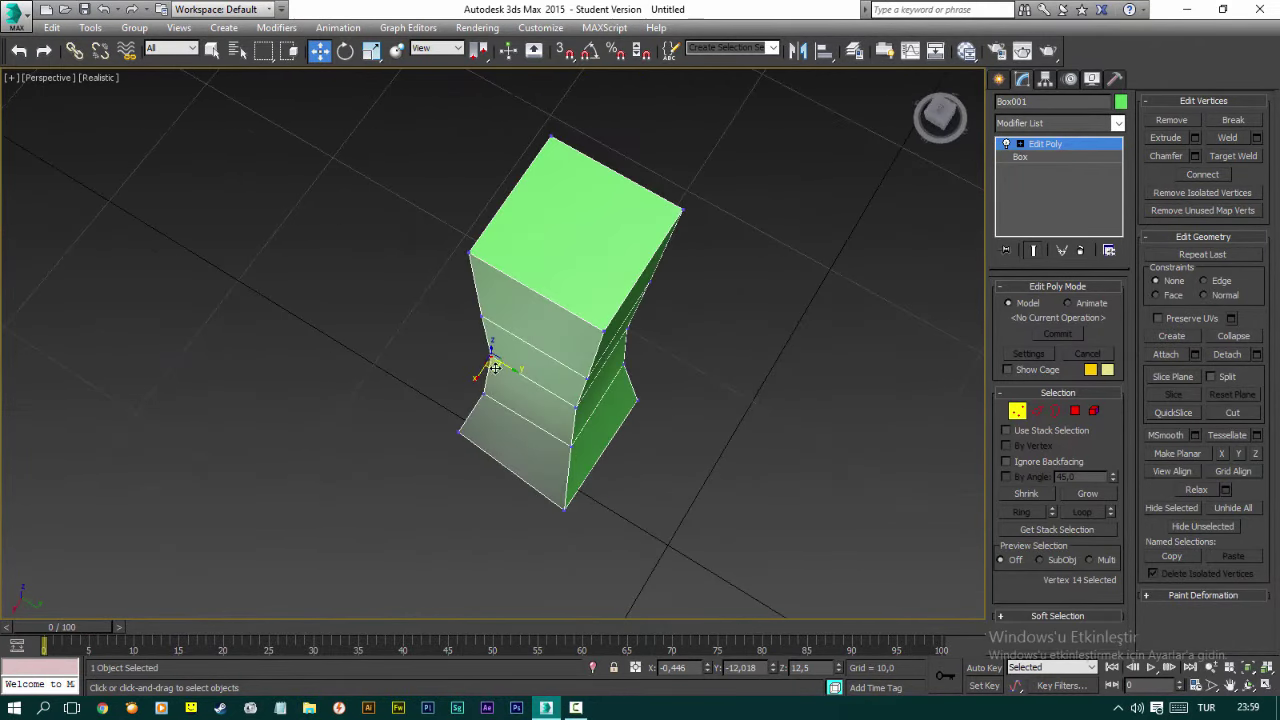
left_click_drag(494, 368, 499, 364)
middle_click_drag(573, 405, 578, 410, "alt")
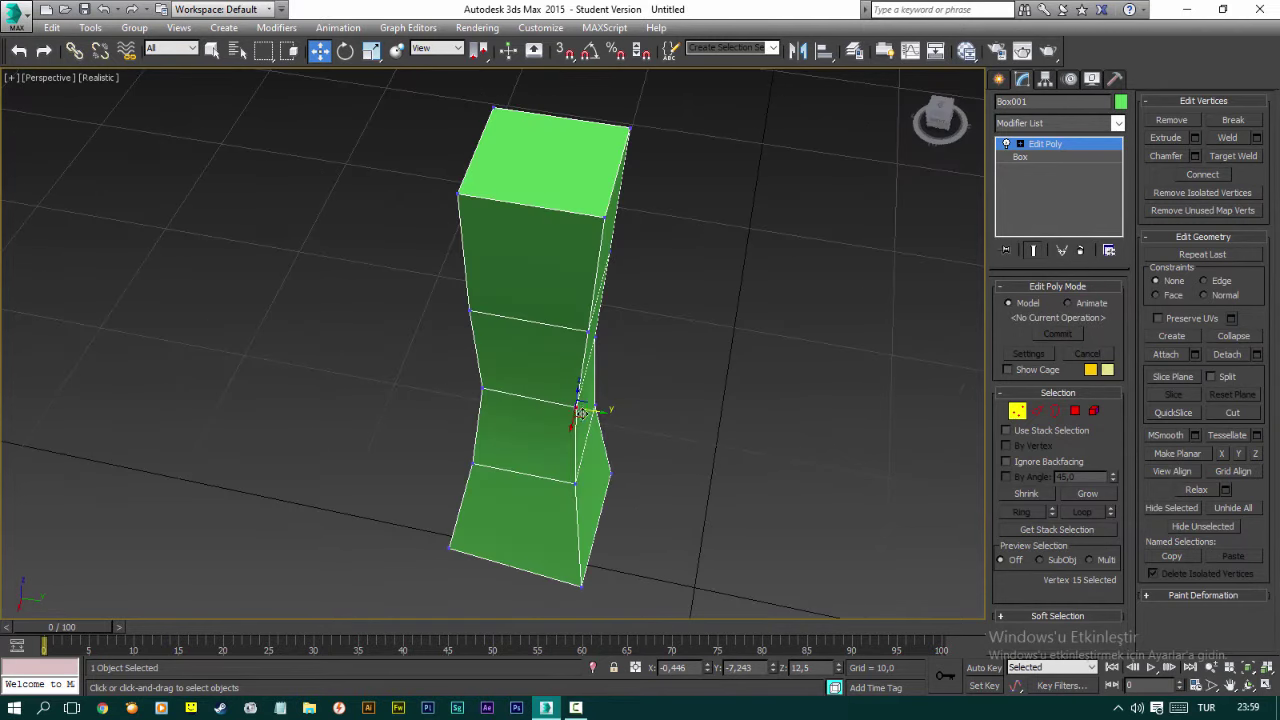
left_click(573, 410)
- Shift more corner vertices, then deselect and inspect the twisted column
left_click(576, 485)
mouse_move(576, 485)
middle_mouse_down("alt")
mouse_move(671, 337)
mouse_move(585, 453)
mouse_move(660, 476)
middle_mouse_up("alt")
left_click(687, 275)
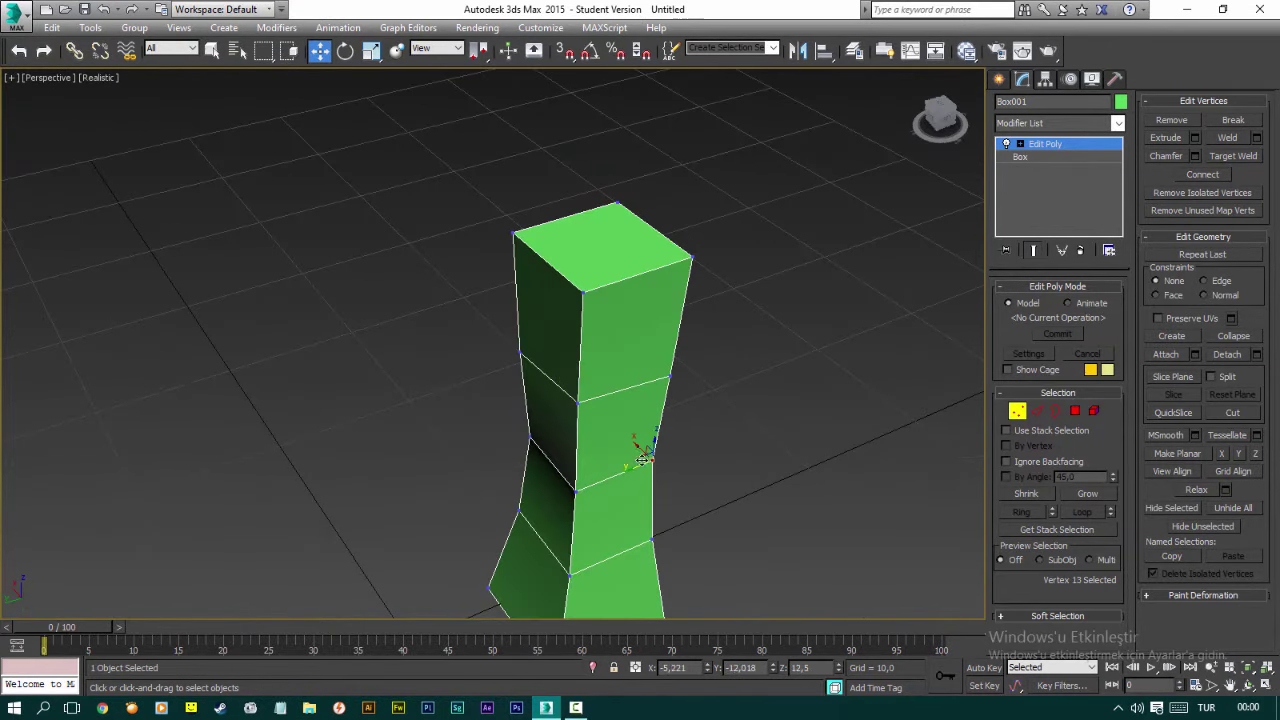
left_click_drag(654, 462, 645, 457)
left_click(576, 492)
left_click(570, 573)
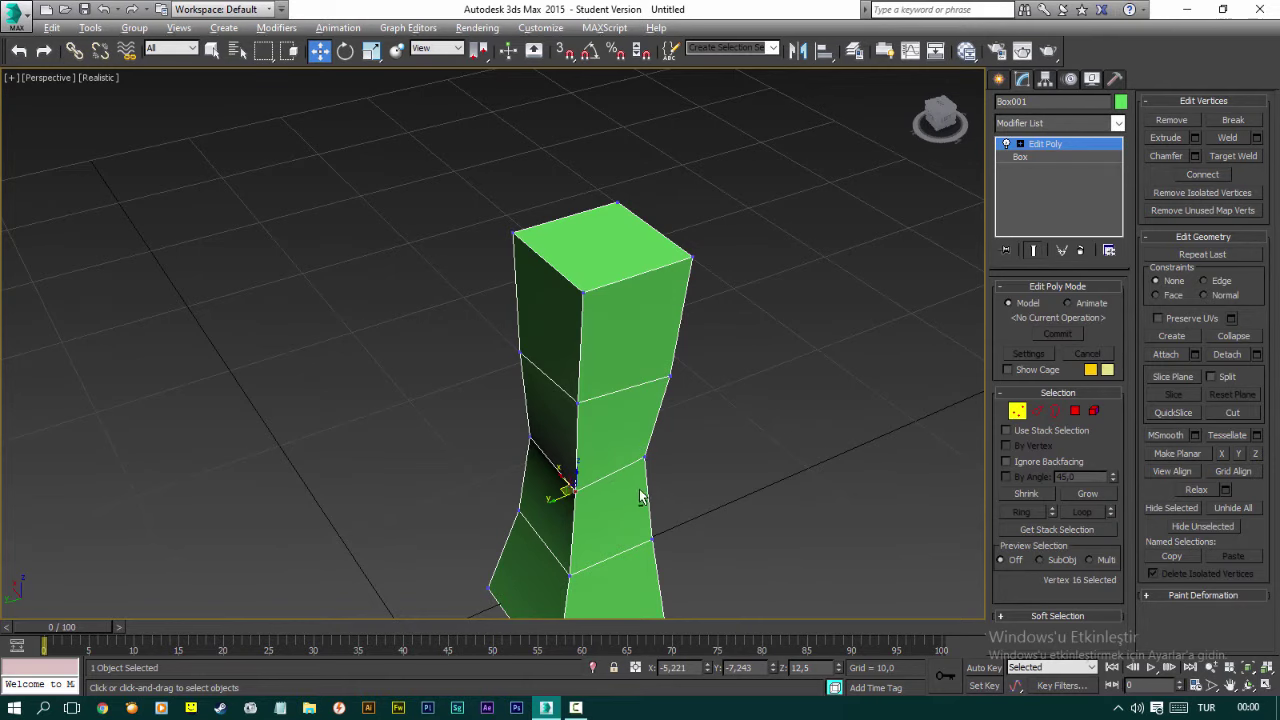
mouse_move(643, 500)
middle_mouse_down("alt")
mouse_move(528, 446)
mouse_move(658, 396)
mouse_move(587, 434)
middle_mouse_up("alt")
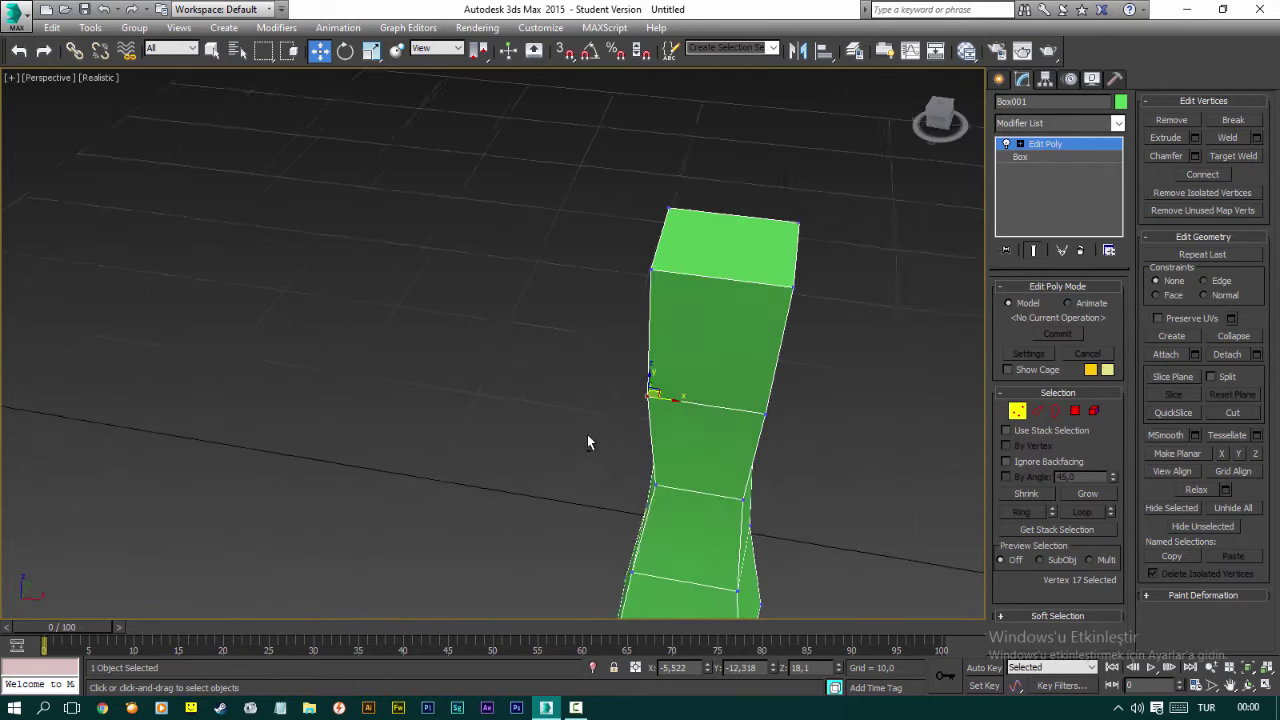
middle_click_drag(640, 400, 772, 380, "alt")
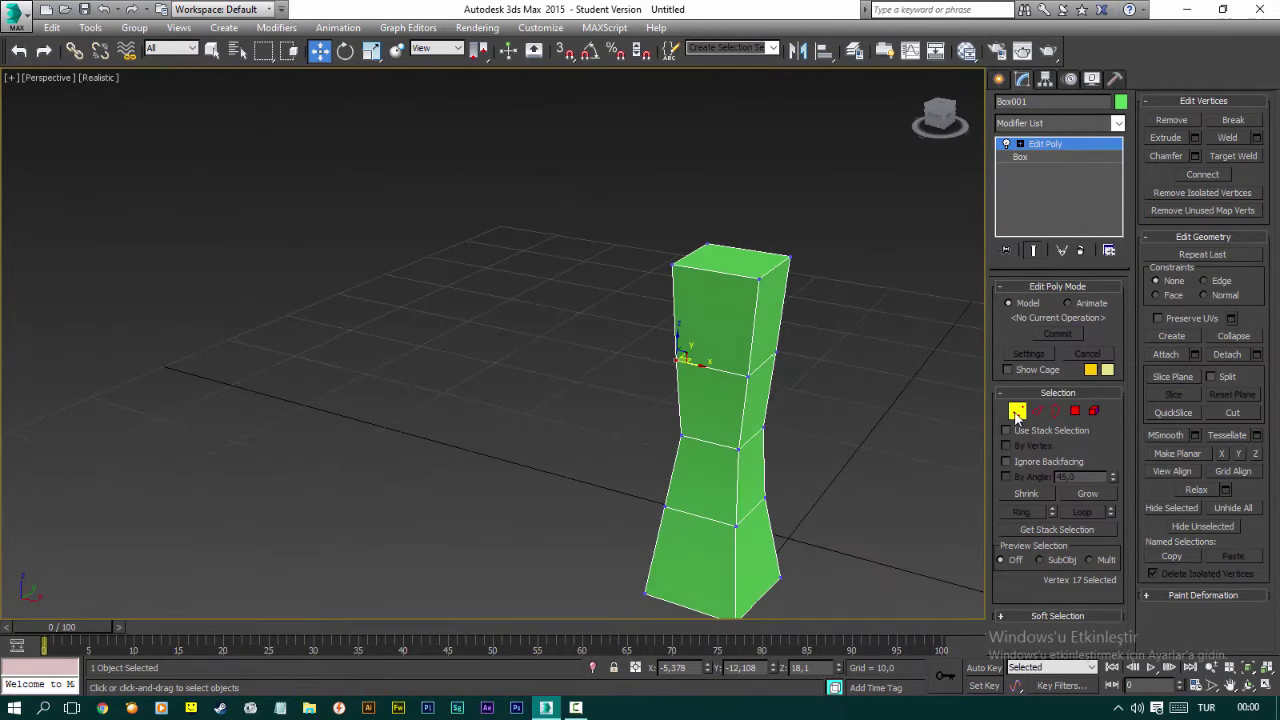
left_click(930, 450)
mouse_move(868, 482)
middle_mouse_down("alt")
mouse_move(798, 412)
mouse_move(755, 340)
middle_mouse_up("alt")
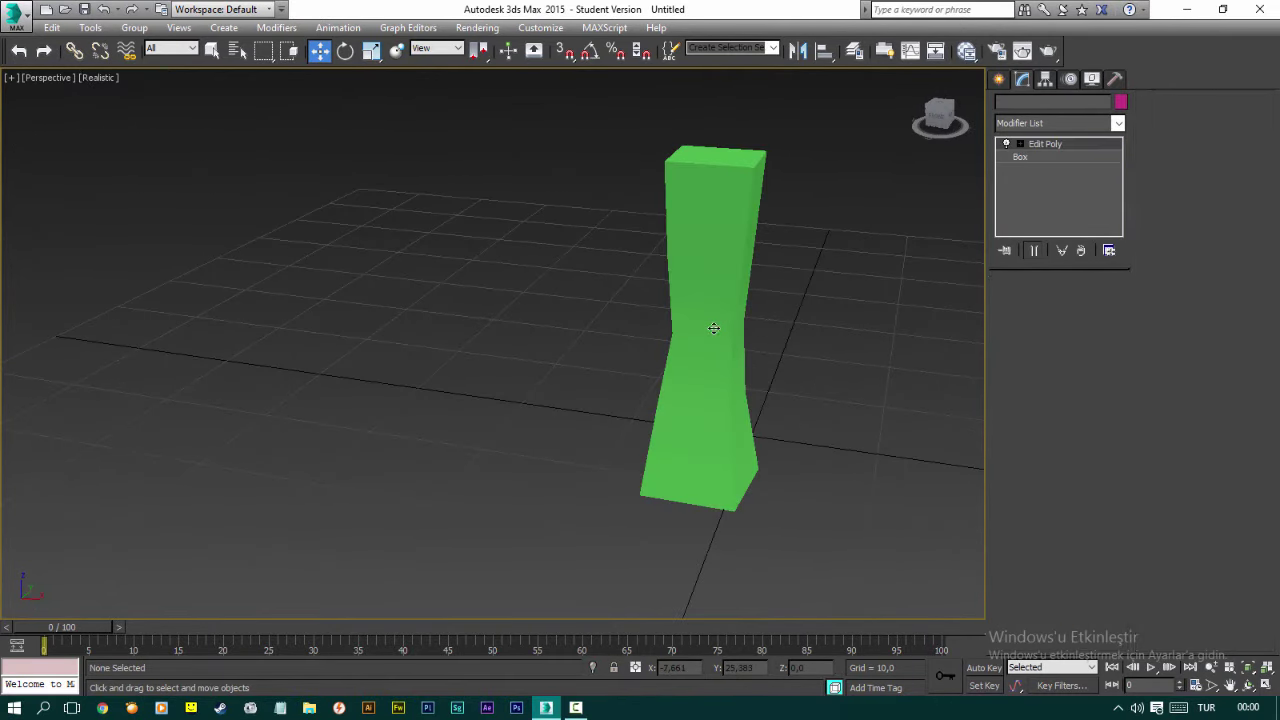
- Set the twisted column's object colour to dark brown
left_click(713, 328)
left_click(1119, 105)
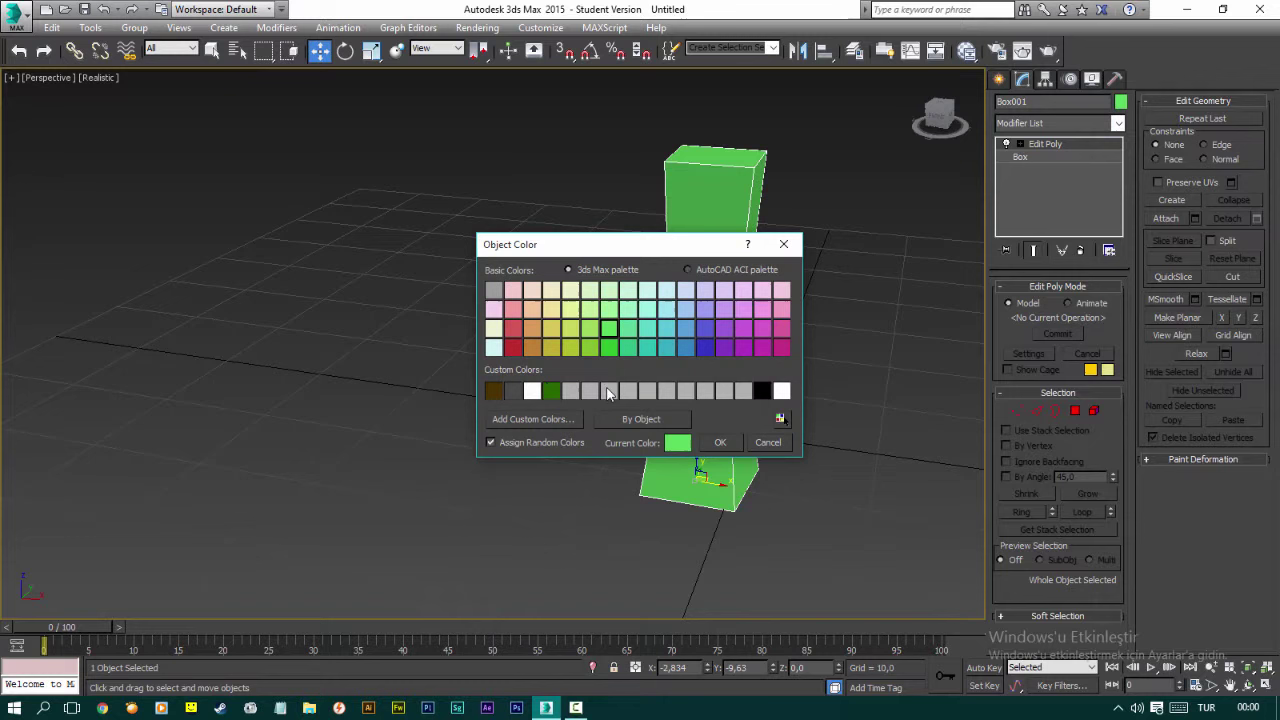
left_click(498, 392)
left_click(720, 441)
mouse_move(791, 366)
middle_mouse_down("alt")
mouse_move(817, 360)
mouse_move(557, 466)
mouse_move(930, 250)
middle_mouse_up("alt")
left_click(996, 81)
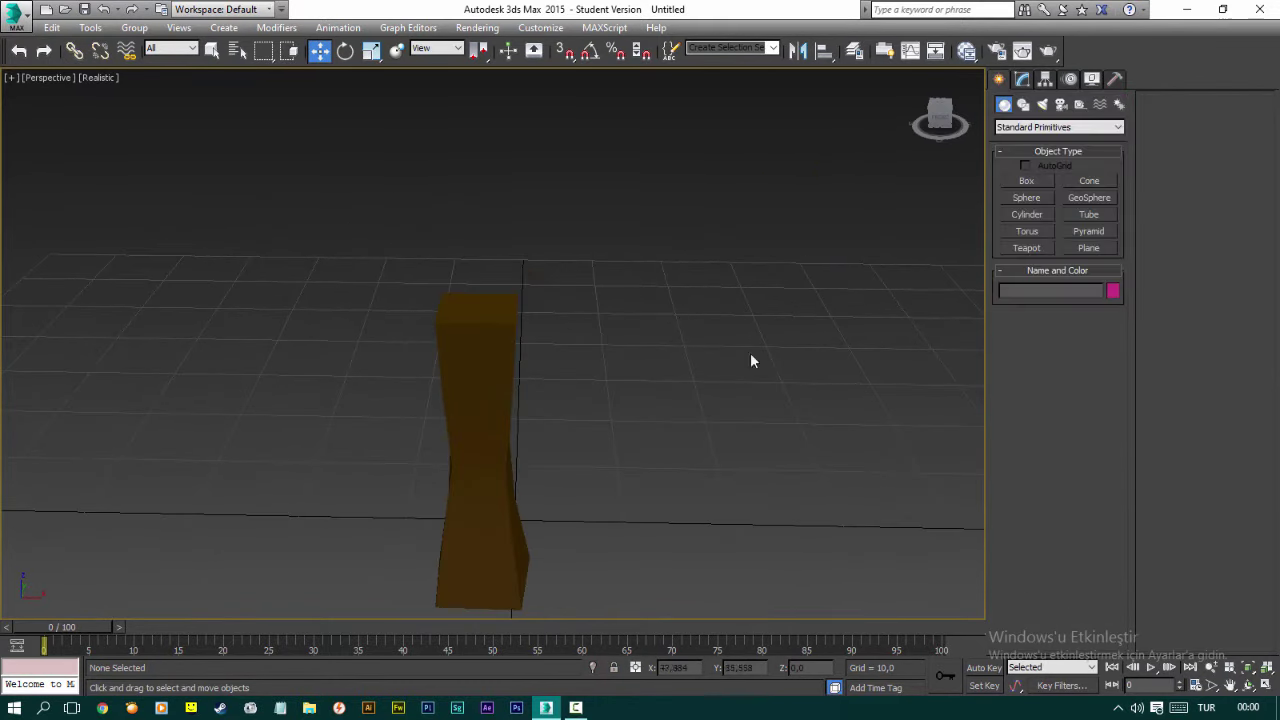
middle_click_drag(751, 360, 646, 377, "alt")
- Create a geosphere beside the trunk with radius 15, 2 segments and smoothing off
left_click(1106, 197)
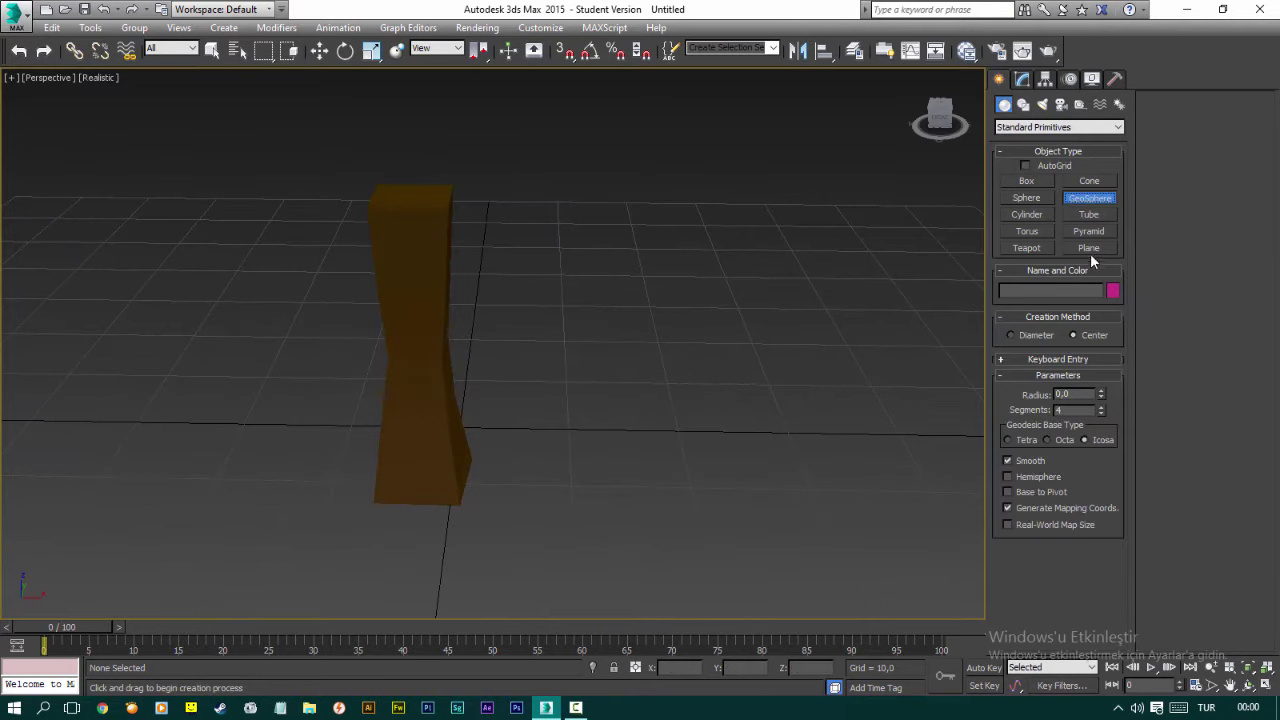
left_click_drag(651, 454, 690, 510)
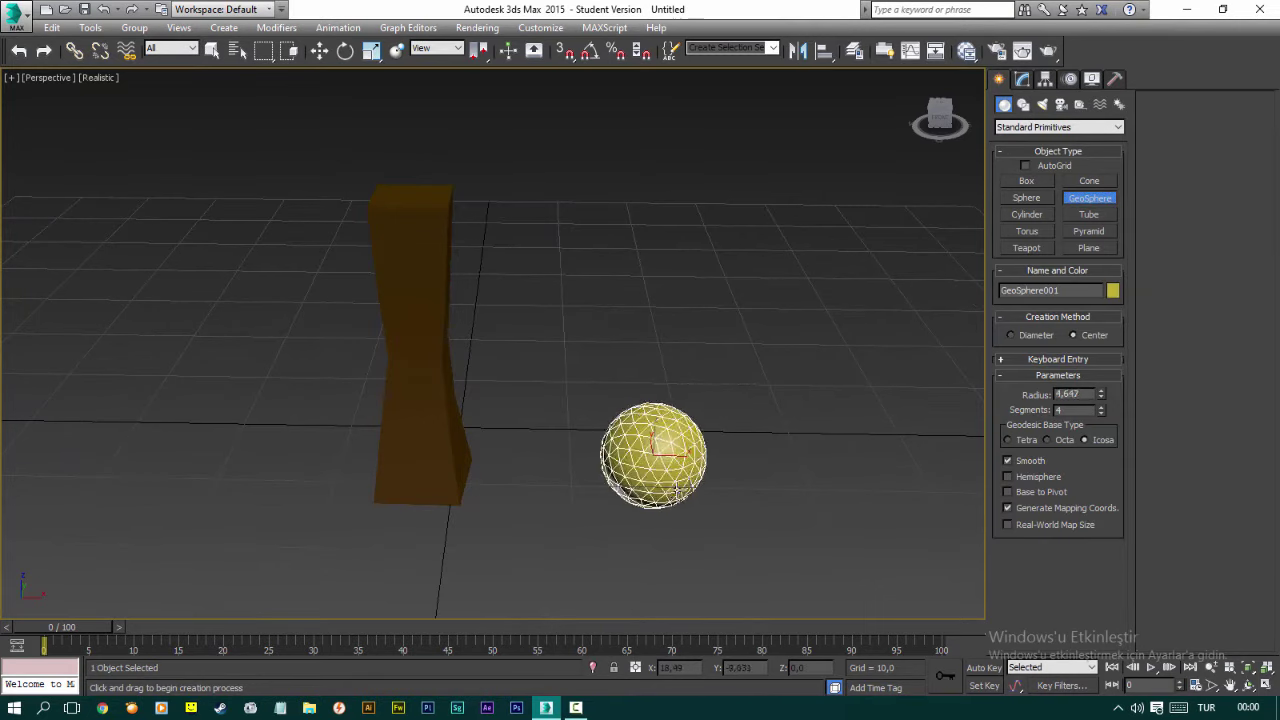
left_click(1069, 394)
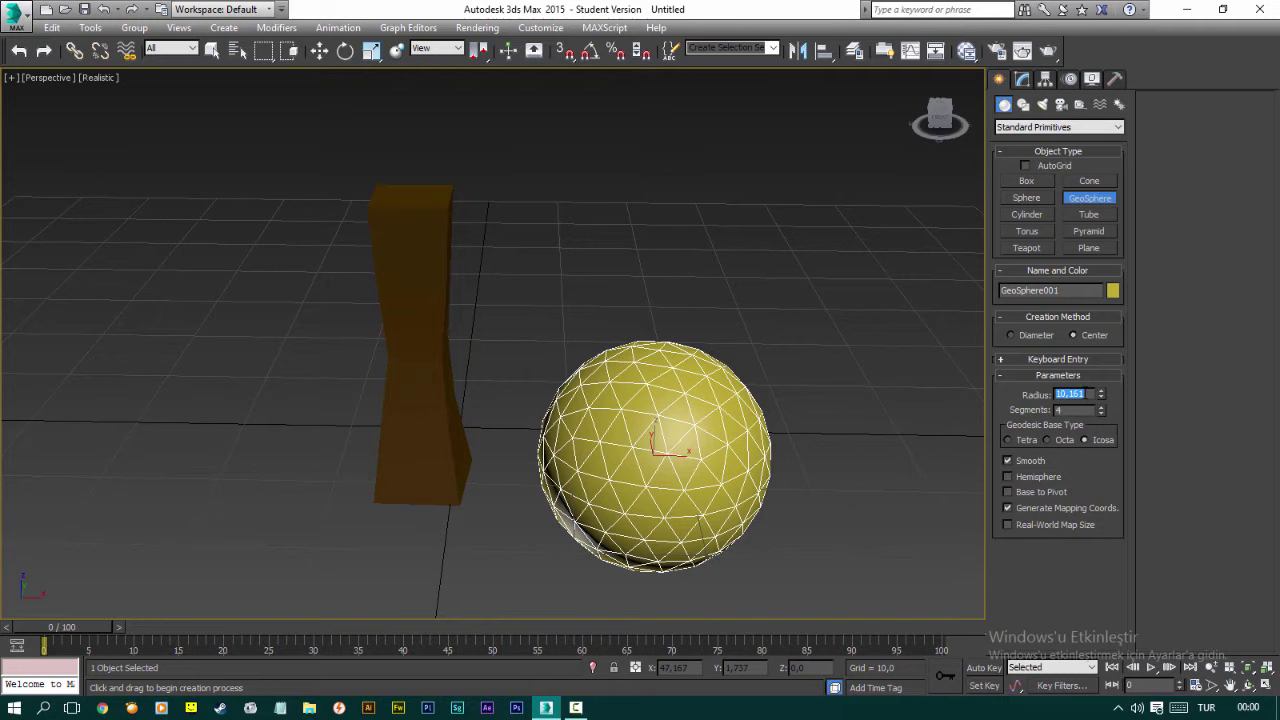
type("15")
key("Return")
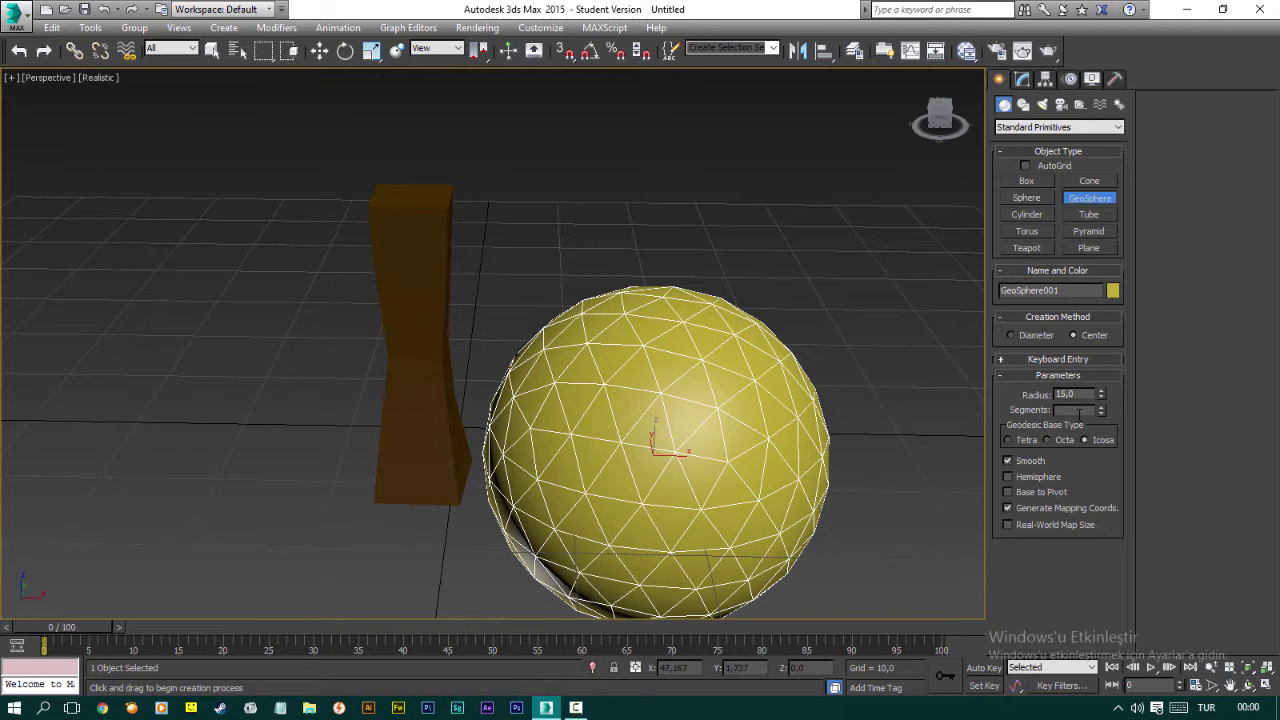
type("2")
key("Return")
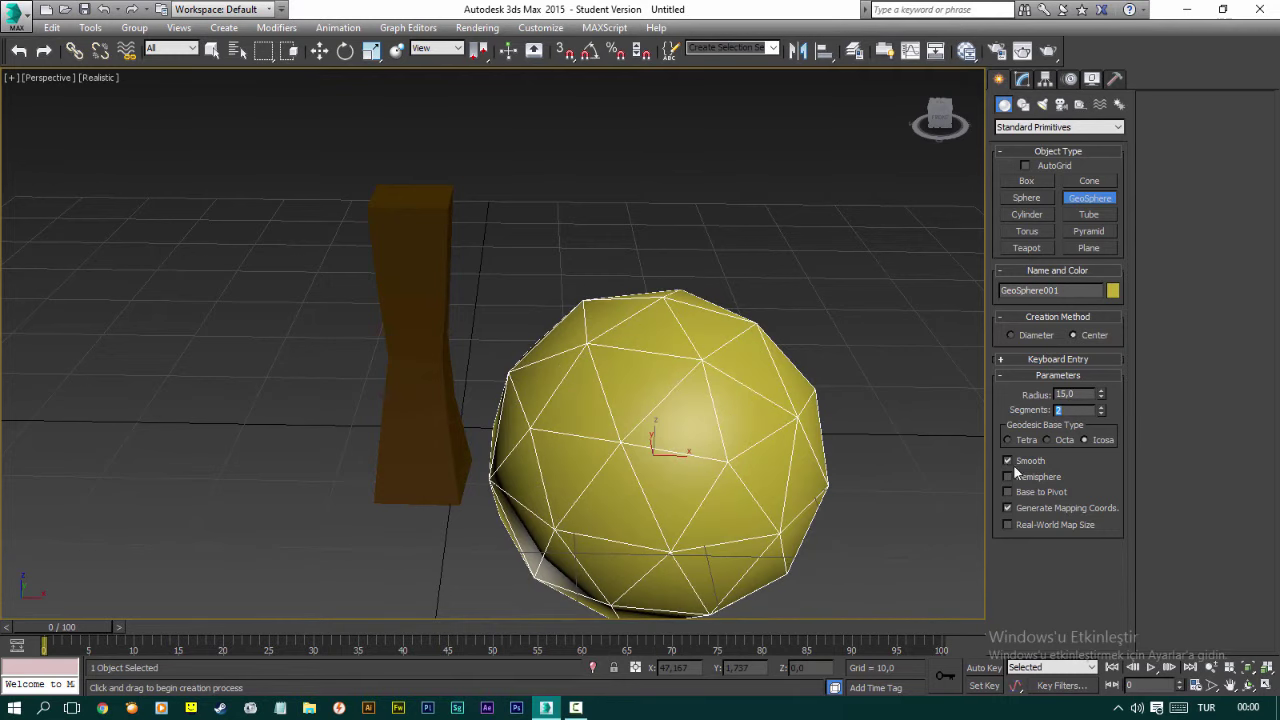
left_click(1008, 461)
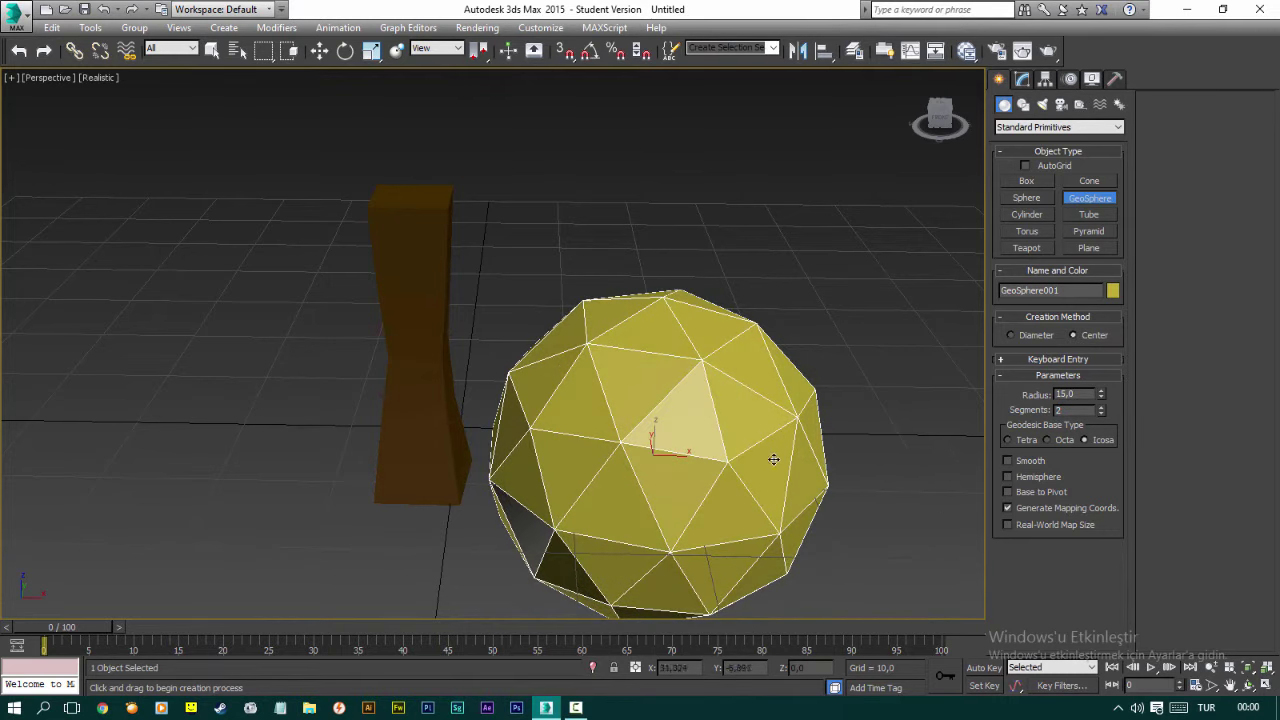
key("w")
left_click(823, 50)
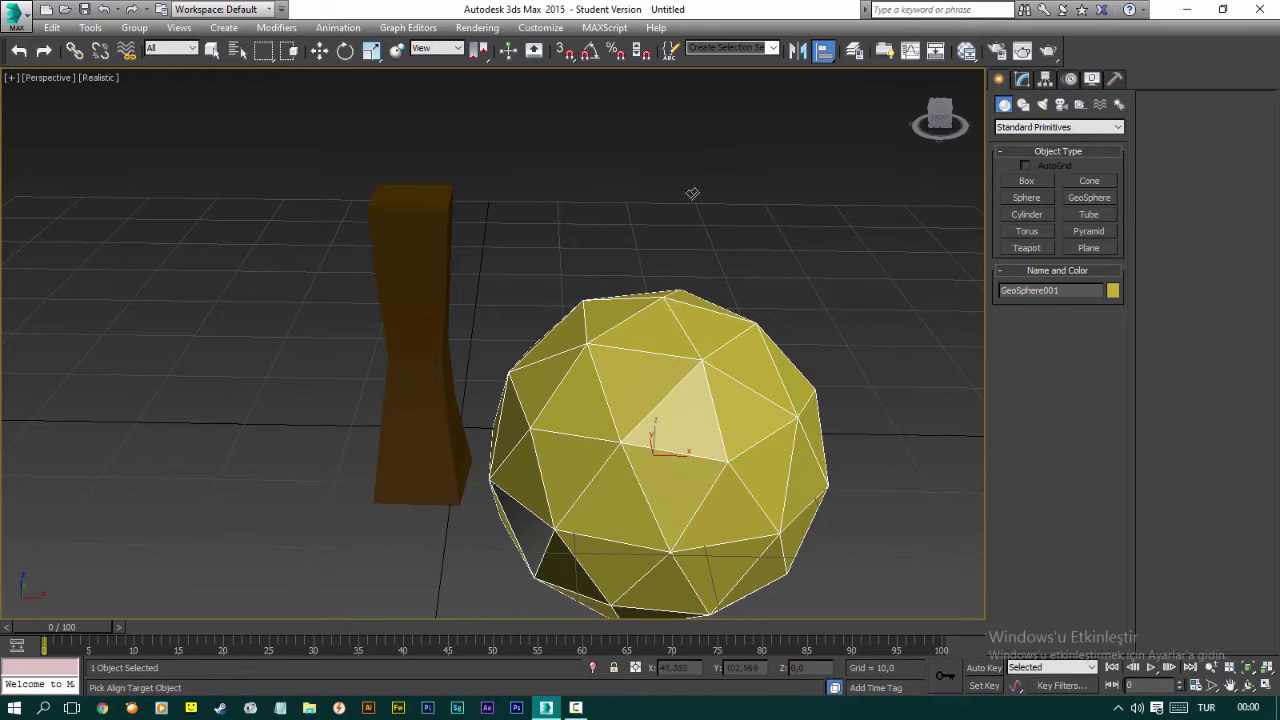
- Align the sphere to the trunk's centre and raise it onto the trunk's top
left_click(446, 252)
left_click(662, 307)
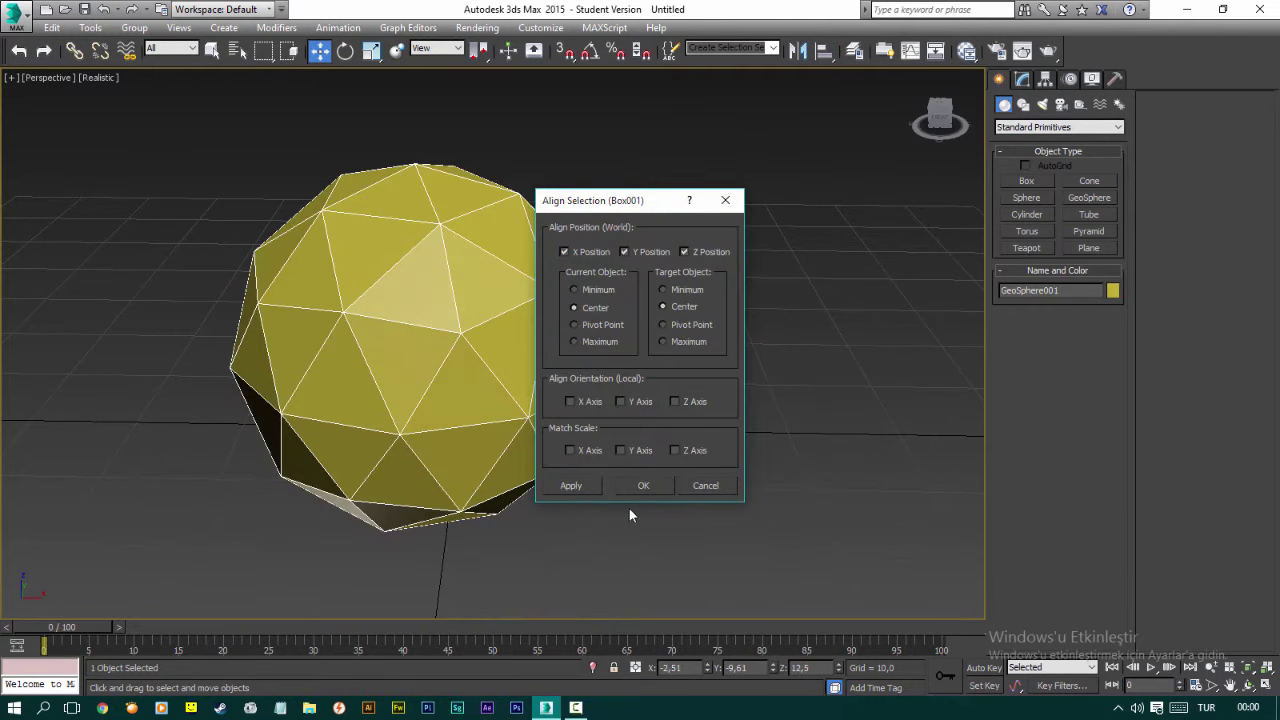
left_click(643, 485)
mouse_move(449, 337)
left_mouse_down()
mouse_move(481, 177)
mouse_move(451, 253)
left_mouse_up()
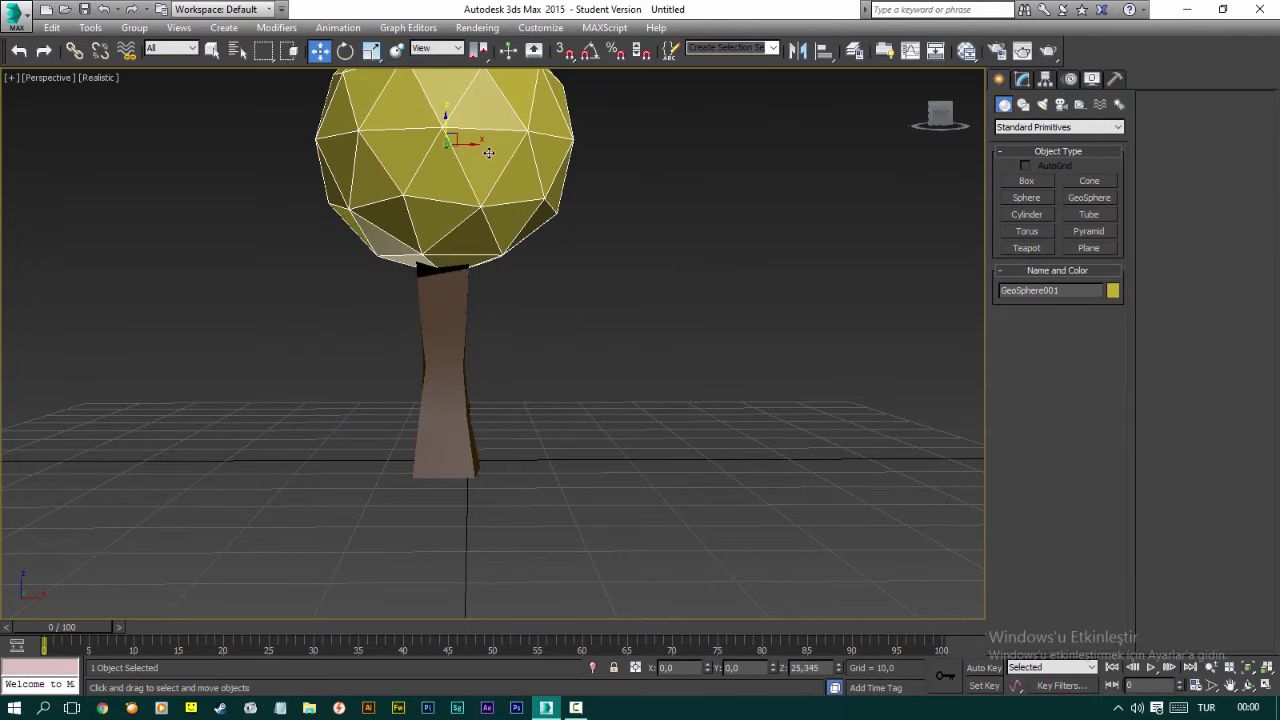
- Select both trunk and sphere and move the tree away from the grid centre
left_click(559, 289)
scroll(506, 264, "down", 3)
mouse_move(506, 264)
middle_mouse_down("alt")
mouse_move(504, 247)
mouse_move(463, 285)
middle_mouse_up("alt")
mouse_move(439, 351)
left_mouse_down()
mouse_move(539, 276)
mouse_move(700, 334)
mouse_move(709, 366)
left_mouse_up()
left_click(377, 323)
middle_click_drag(377, 323, 951, 149, "alt")
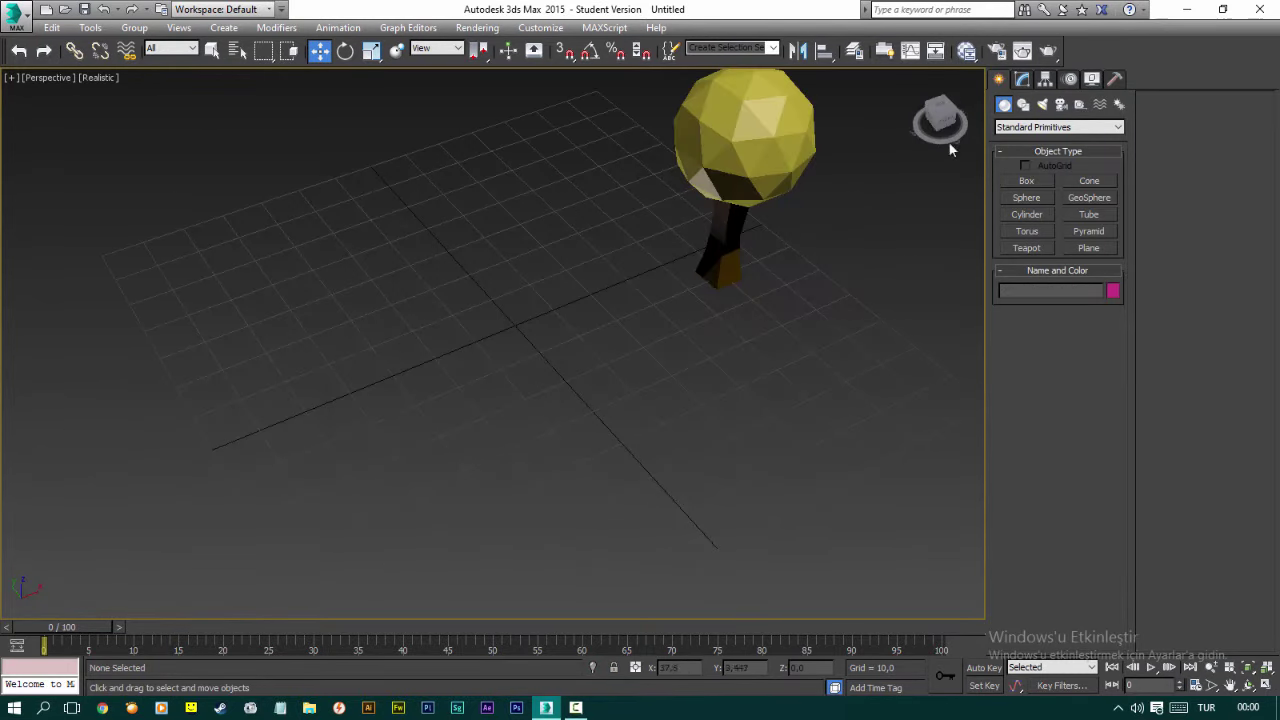
- Draw a cylinder on the grid near the centre
left_click(1028, 214)
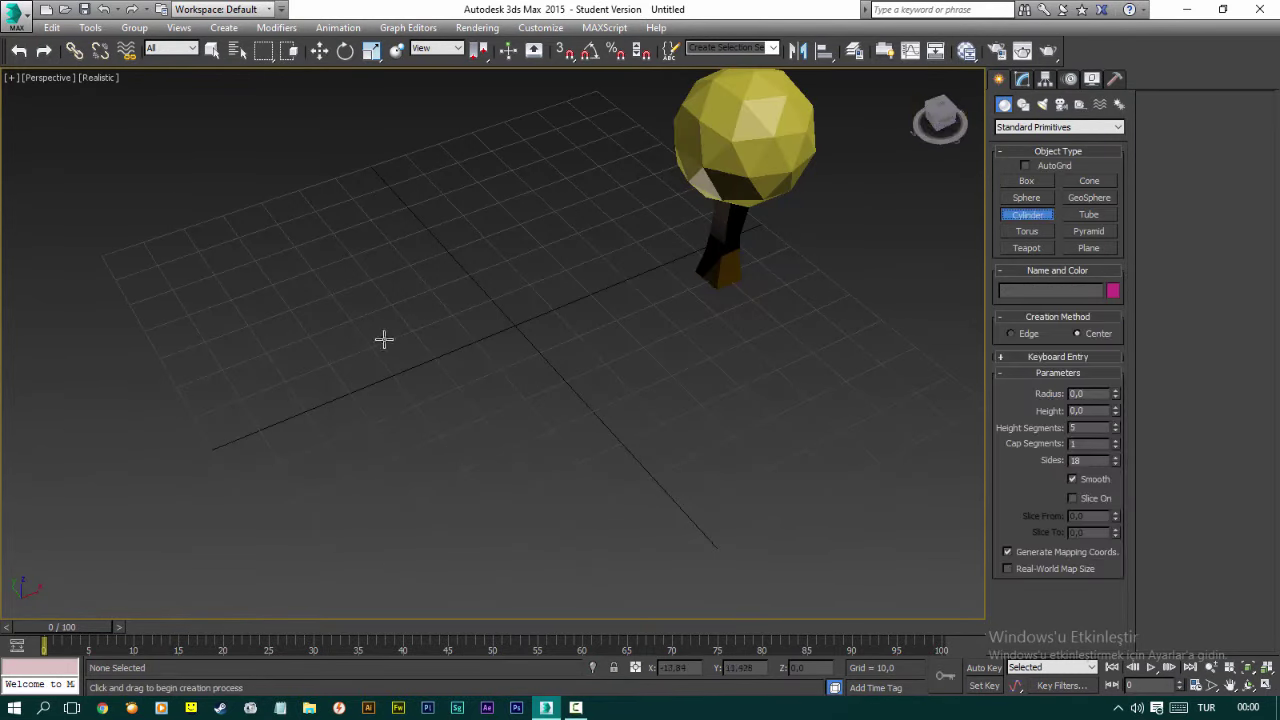
scroll(384, 340, "up", 2)
left_click_drag(372, 414, 389, 442)
left_click(388, 408)
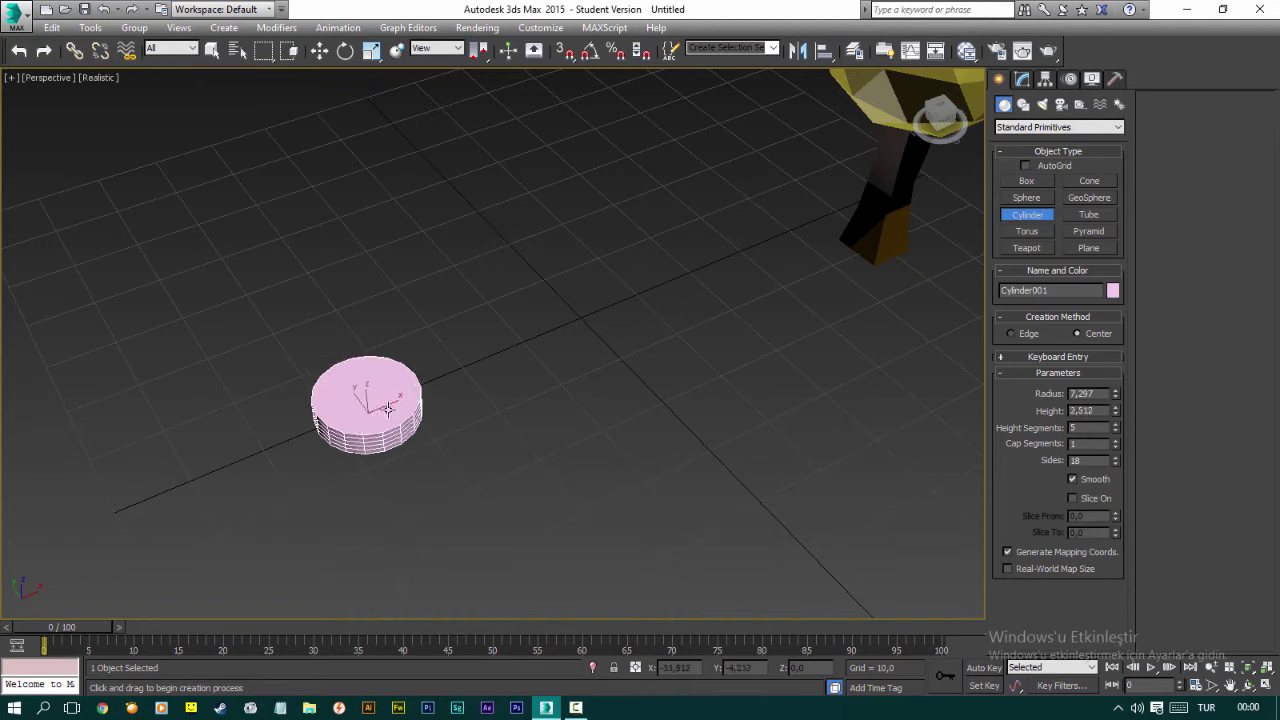
left_click(385, 374)
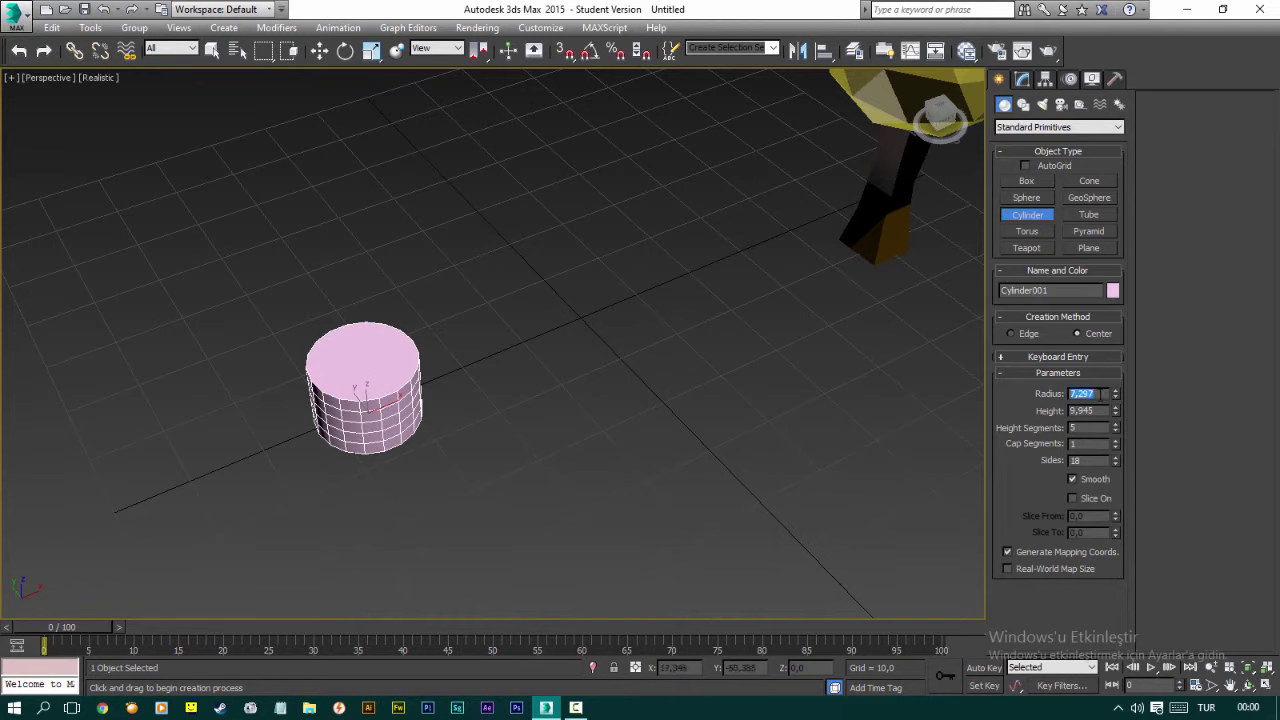
- Set the cylinder's radius to 4 and height to 15, then finish creation
type("4")
key("Tab")
type("5")
key("Tab")
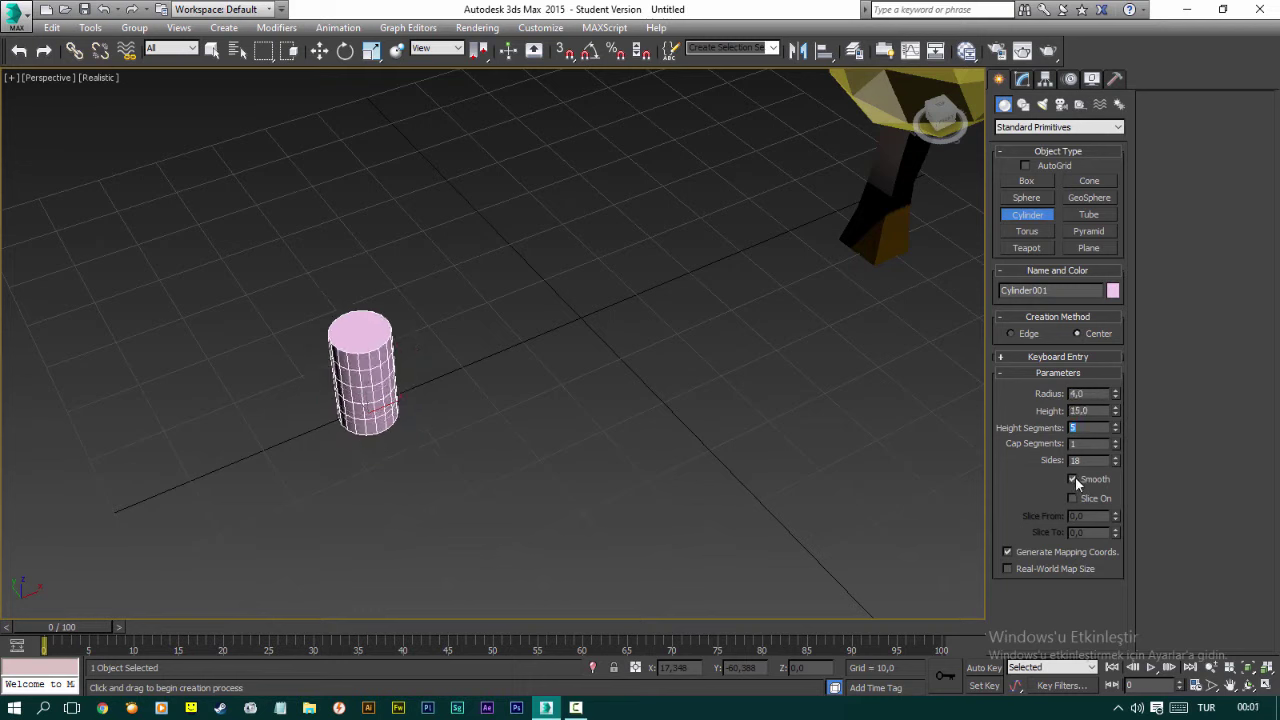
left_click(447, 431)
right_click(396, 436)
scroll(396, 436, "up", 3)
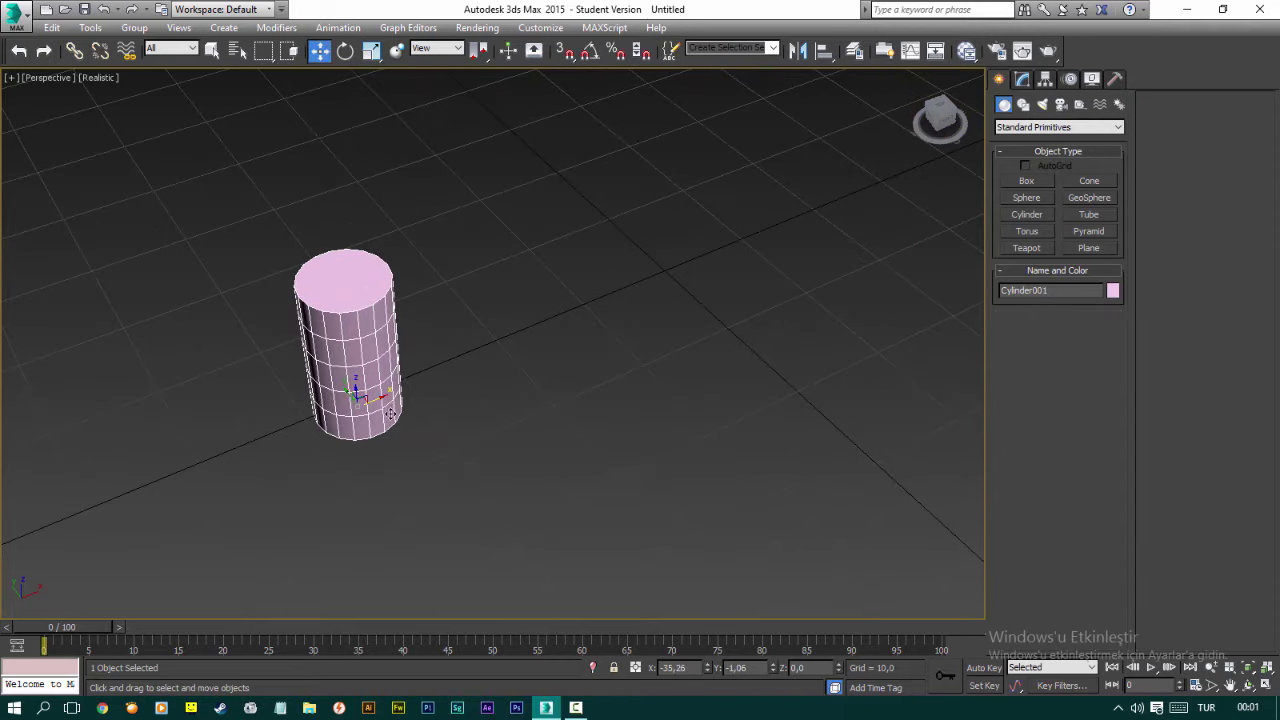
scroll(404, 324, "up", 3)
mouse_move(404, 324)
middle_mouse_down()
mouse_move(508, 418)
mouse_move(492, 426)
mouse_move(569, 486)
mouse_move(910, 267)
middle_mouse_up()
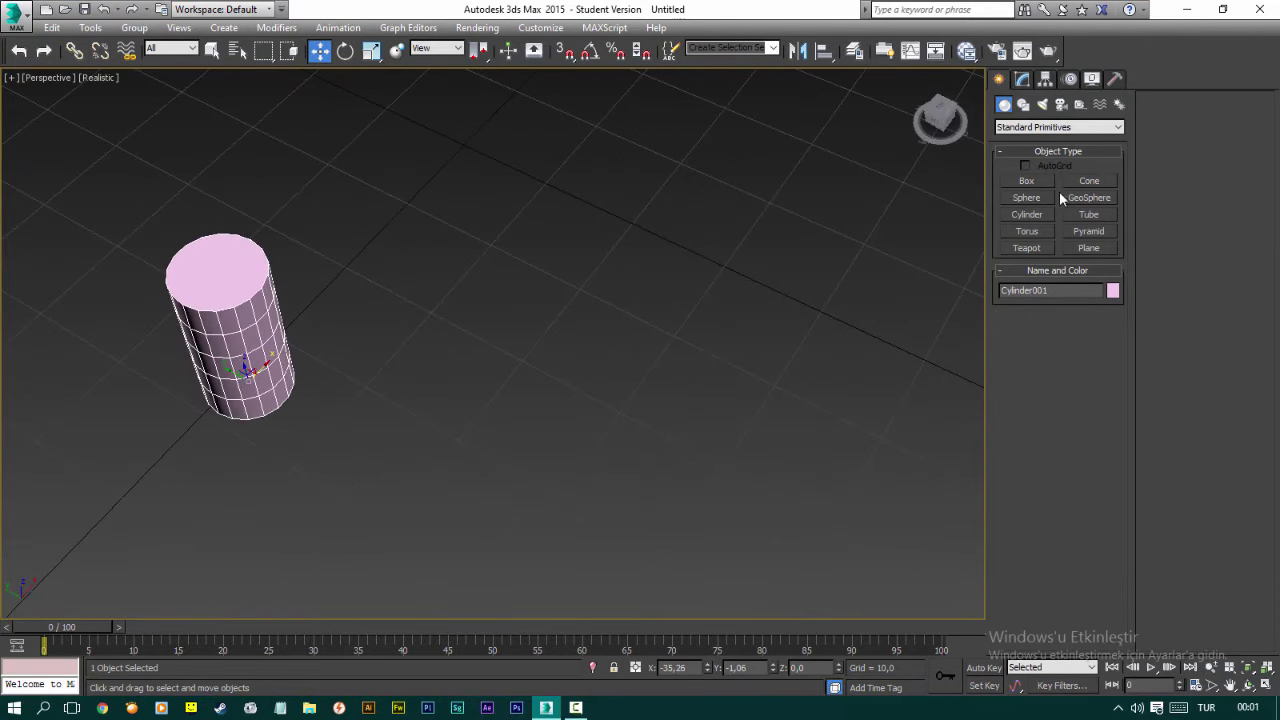
- Draw a pyramid near the grid centre
left_click(1085, 231)
mouse_move(507, 346)
left_mouse_down()
mouse_move(586, 534)
mouse_move(588, 522)
left_mouse_up()
left_click(586, 471)
middle_click_drag(586, 471, 1090, 396, "alt")
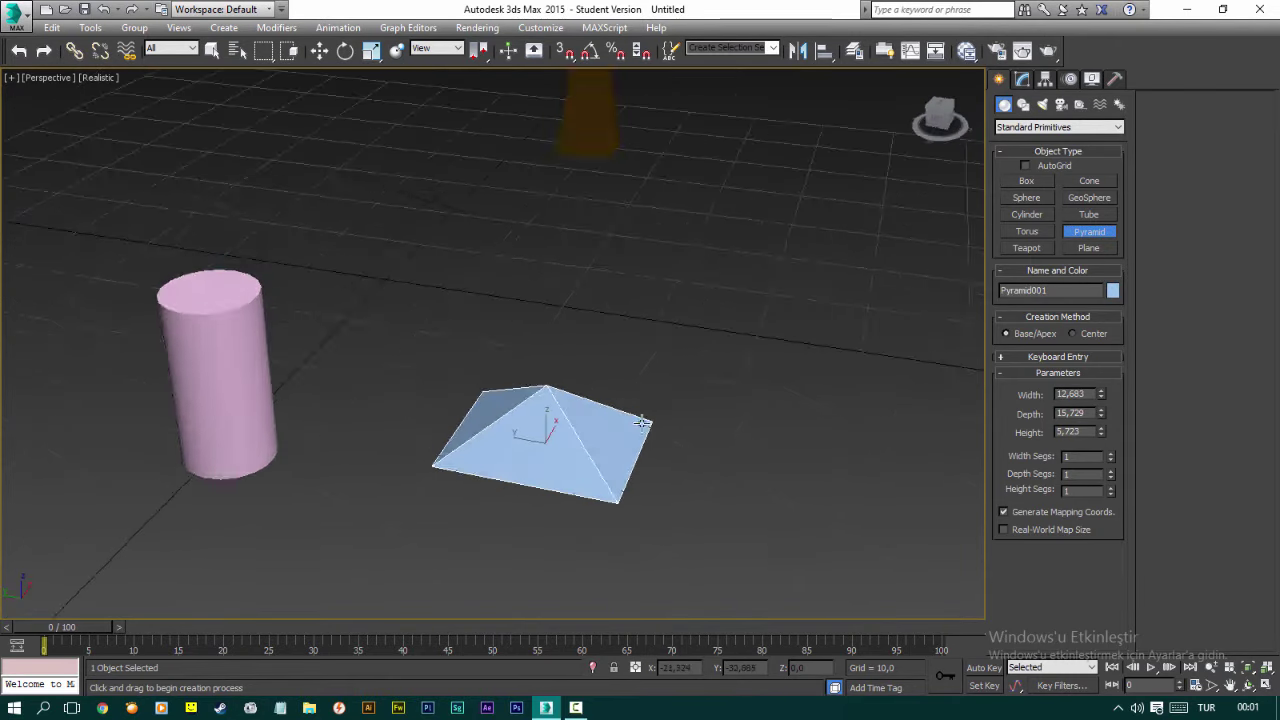
- Set the pyramid to width 30, depth 30, height 15, with 2 width and depth segments
double_click(1088, 395)
type("30")
key("Tab")
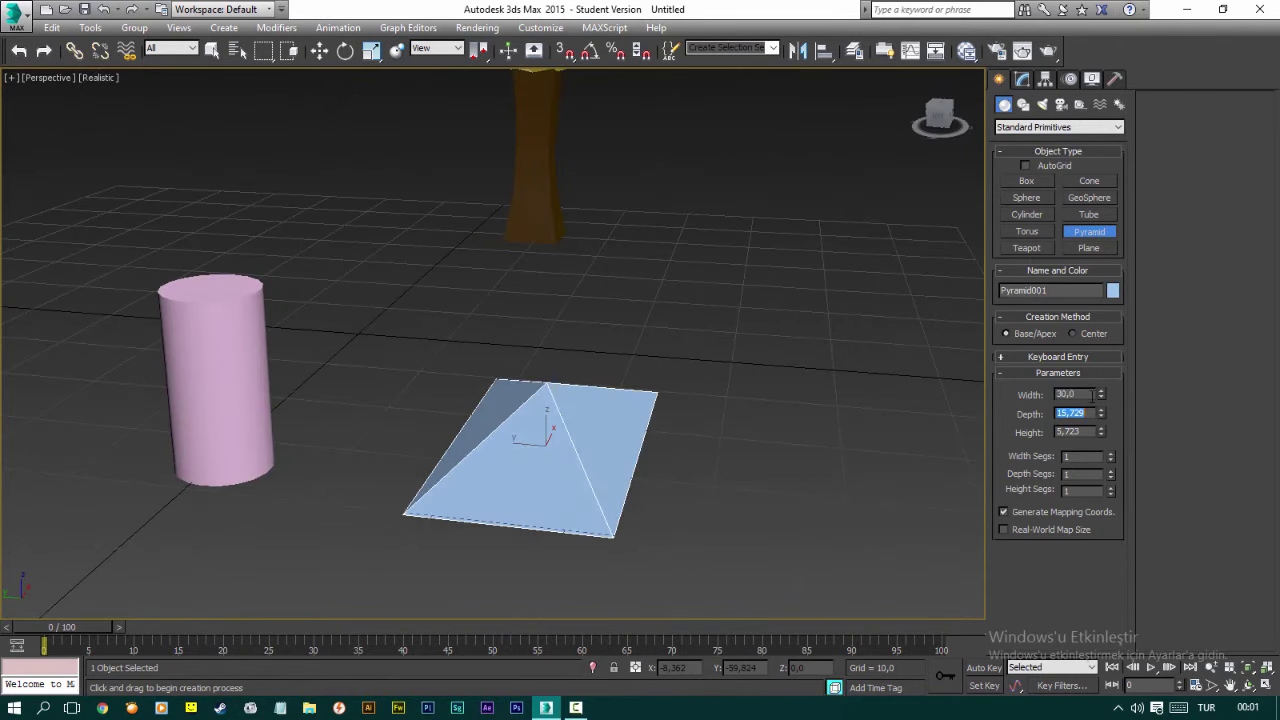
type("0")
key("Tab")
type("15")
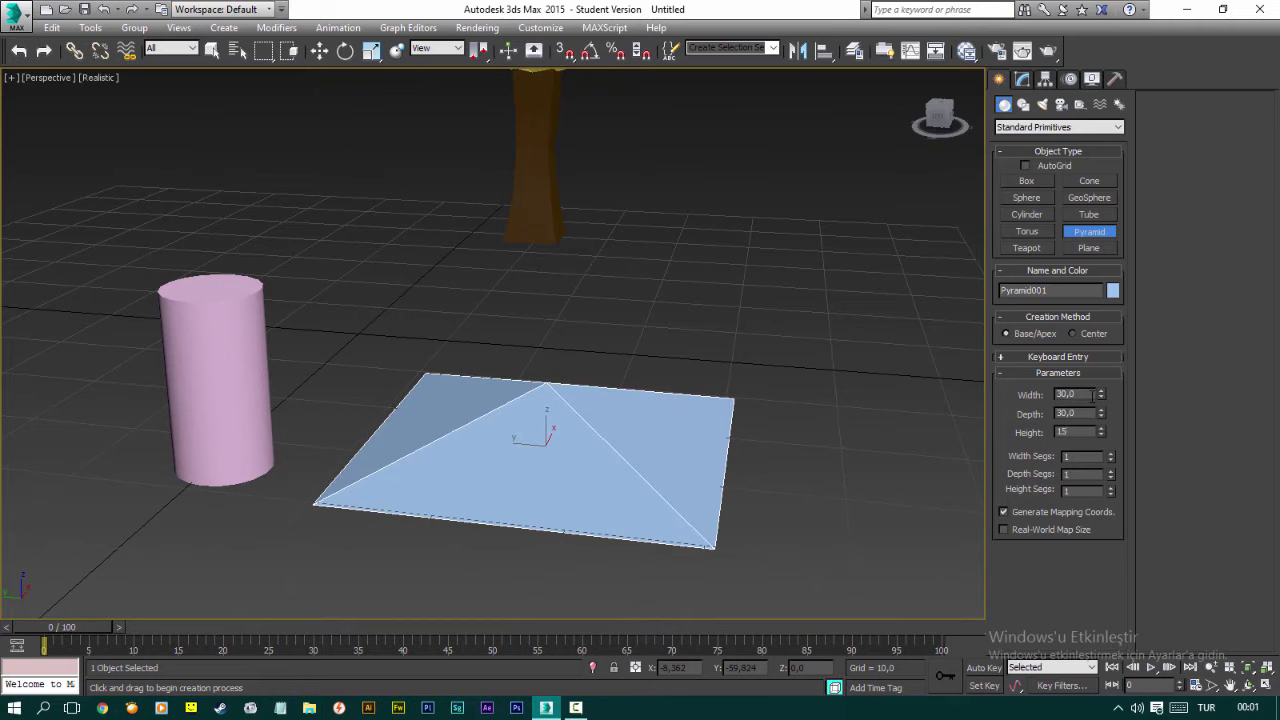
key("Return")
key("Tab")
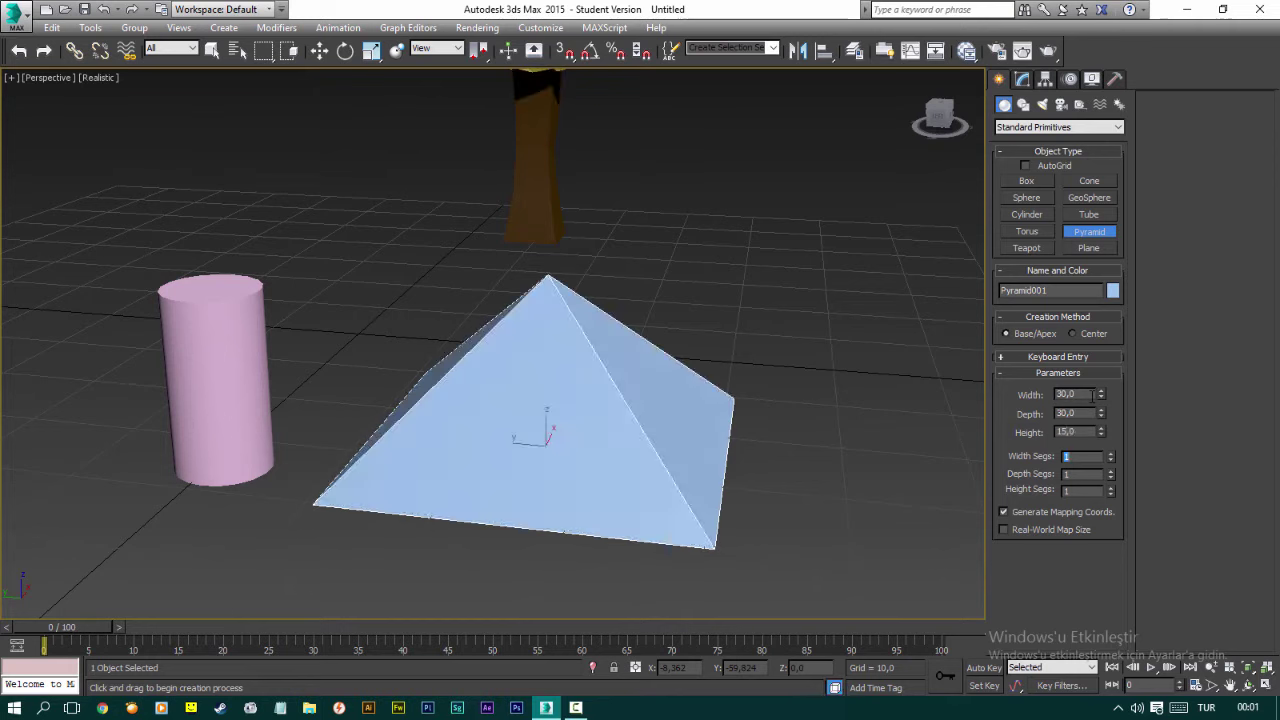
left_click(1111, 455)
left_click(1111, 471)
middle_click_drag(789, 366, 751, 443, "alt")
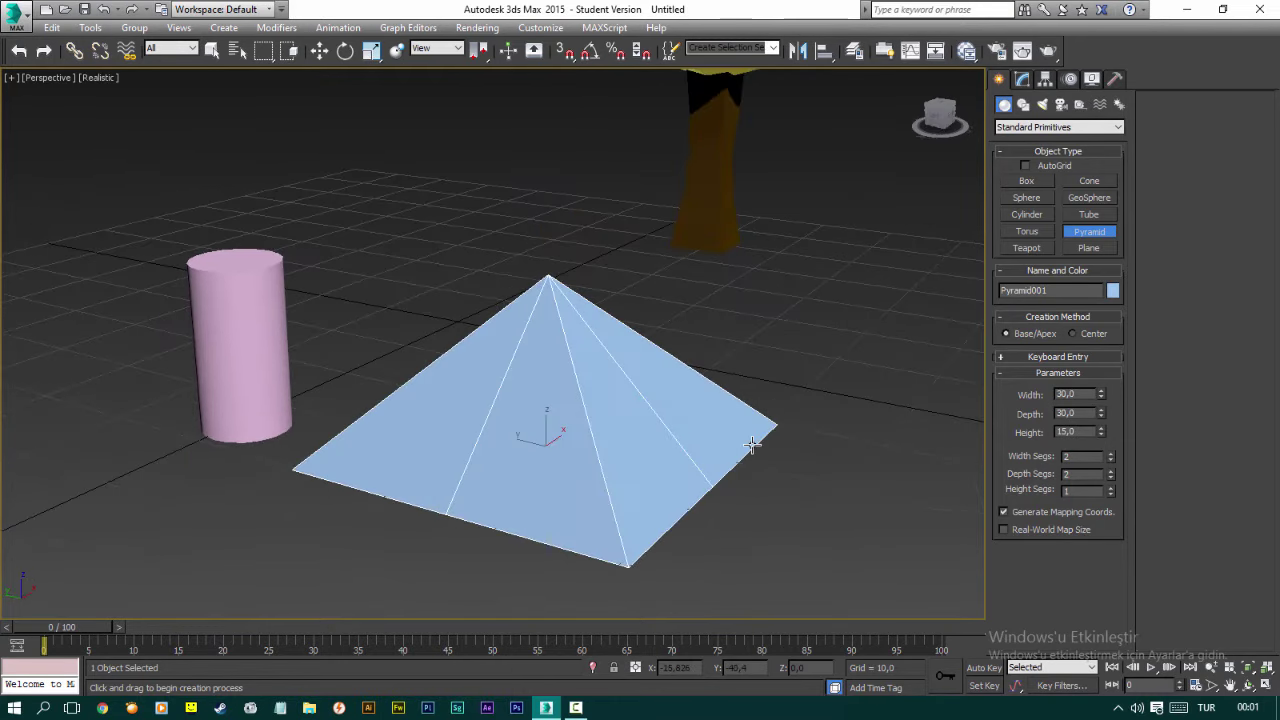
key("w")
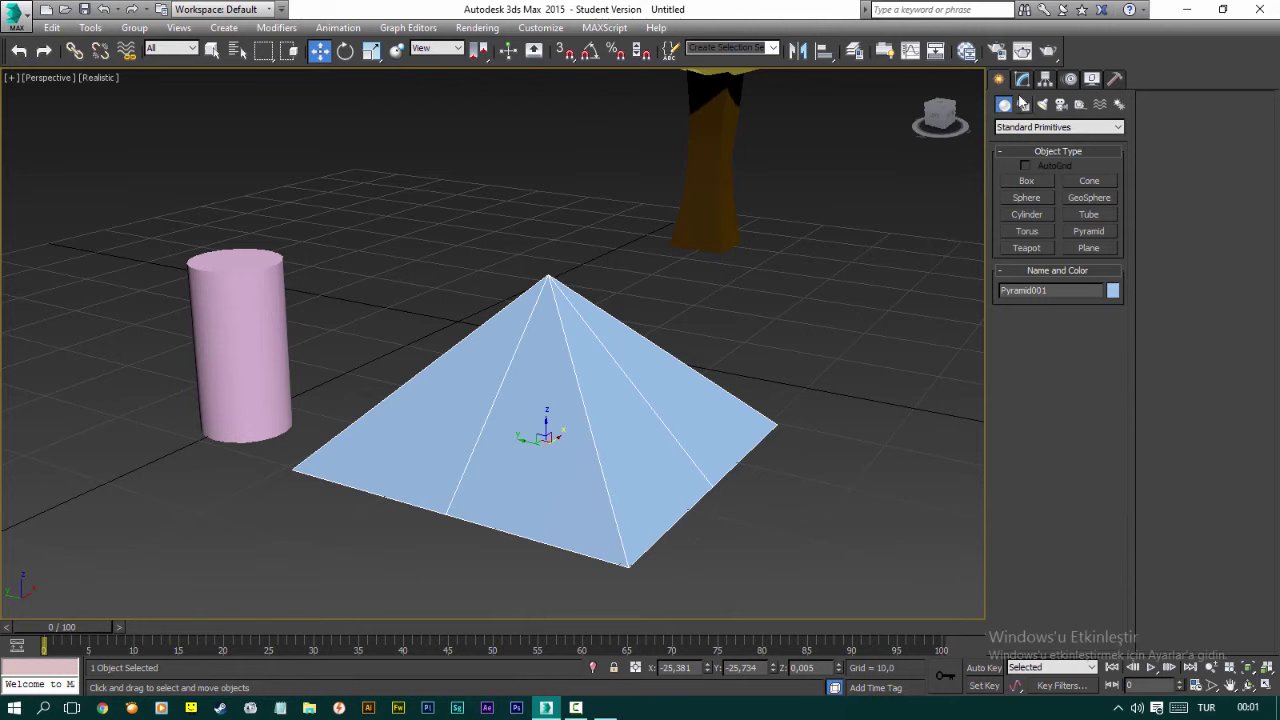
- Change the pyramid's object colour to dark green
left_click(1022, 79)
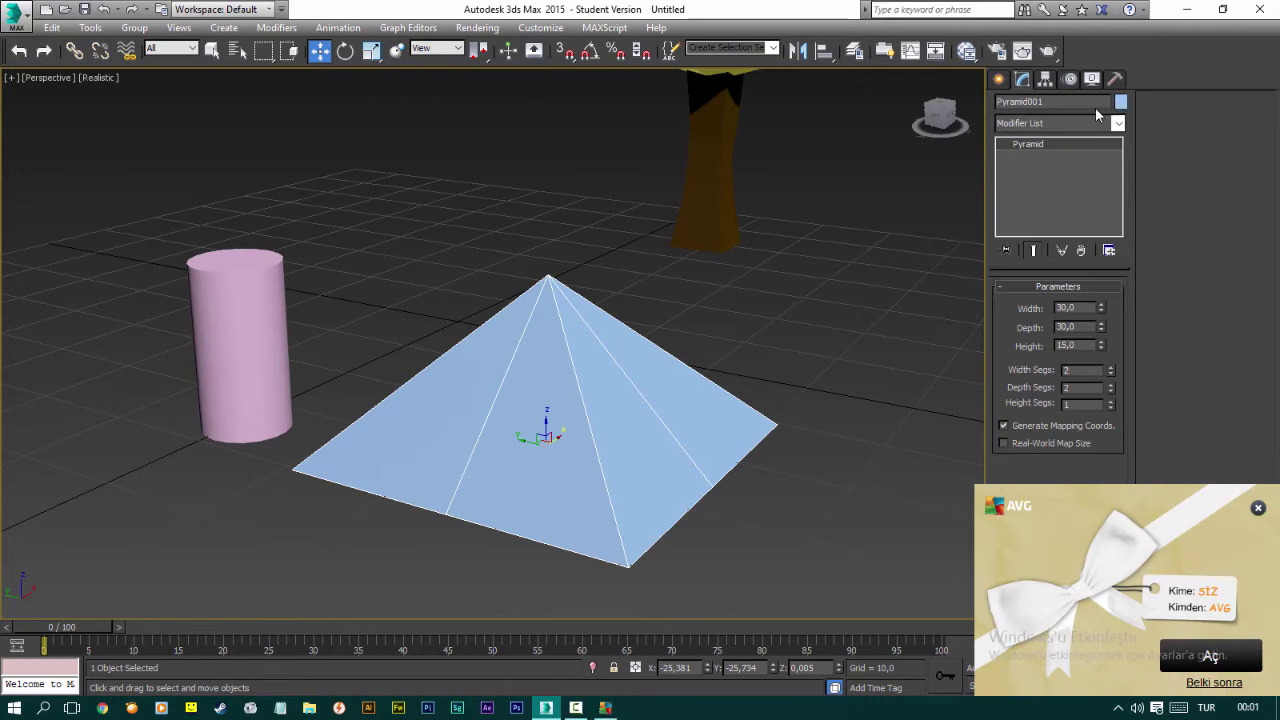
left_click(1258, 508)
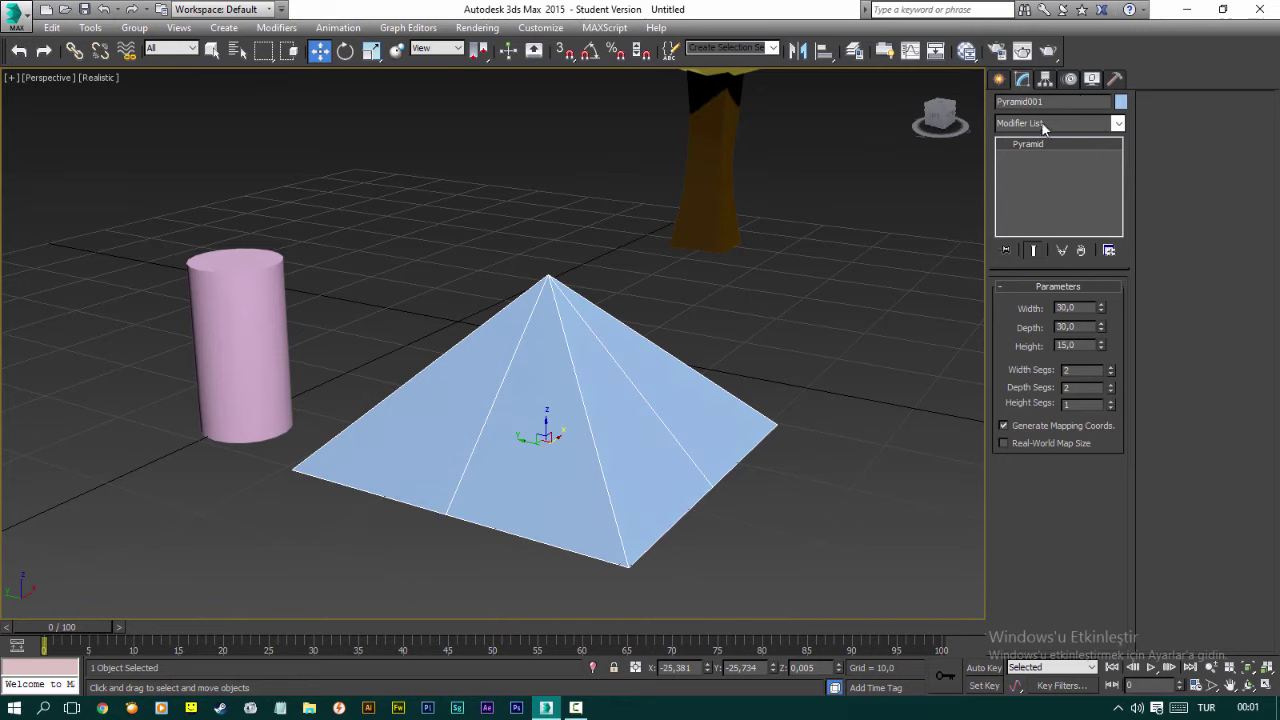
left_click(1118, 104)
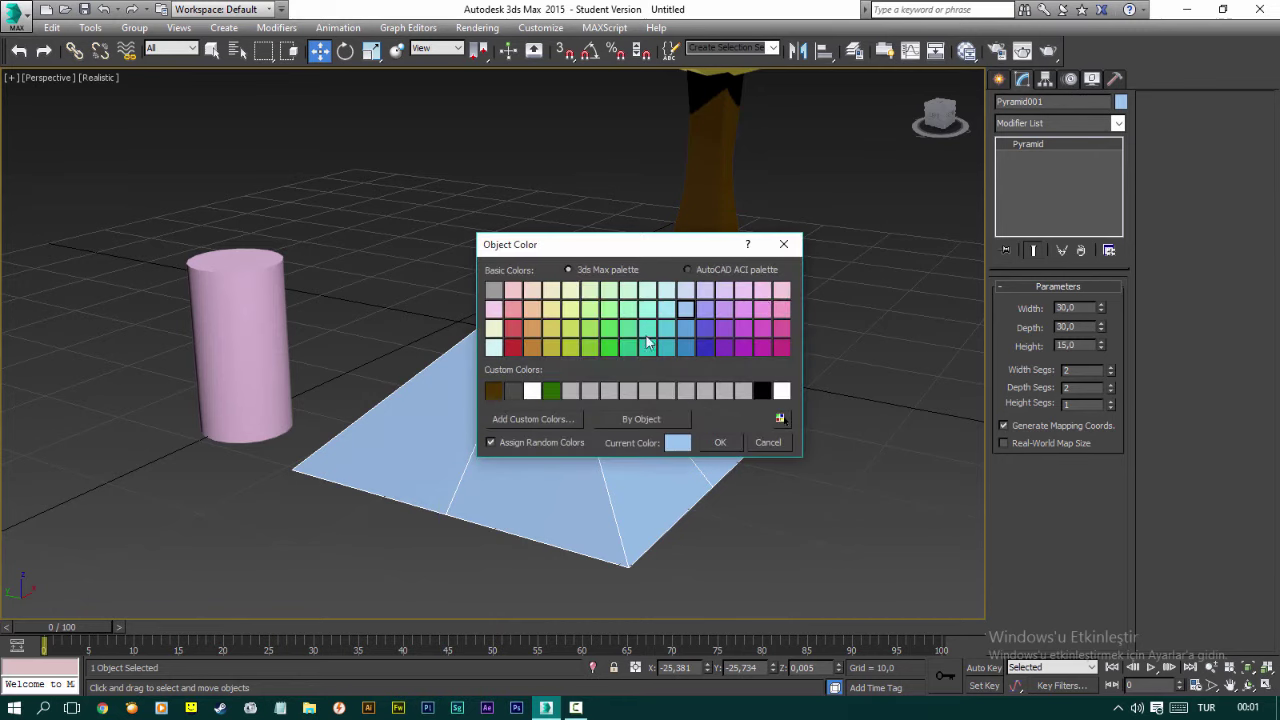
left_click(551, 391)
left_click(720, 443)
scroll(545, 437, "up", 3)
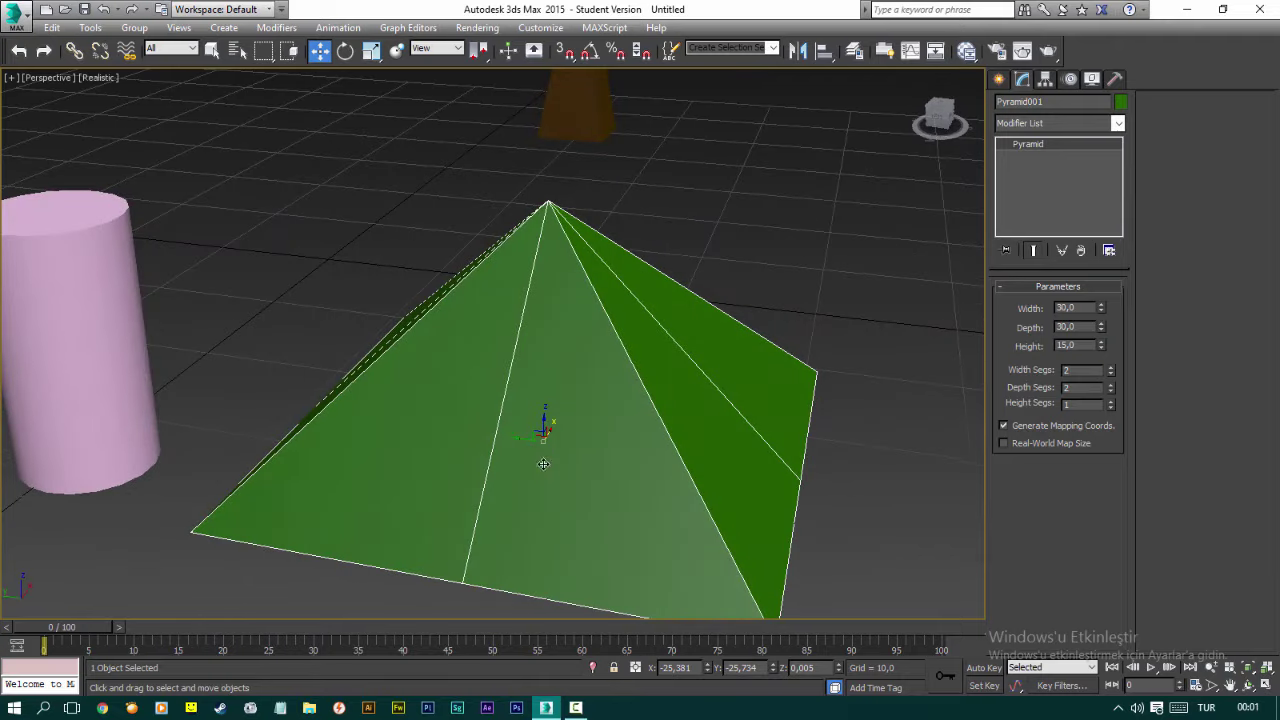
- Add an Edit Poly modifier to the pyramid and enter Vertex mode
left_click(1060, 123)
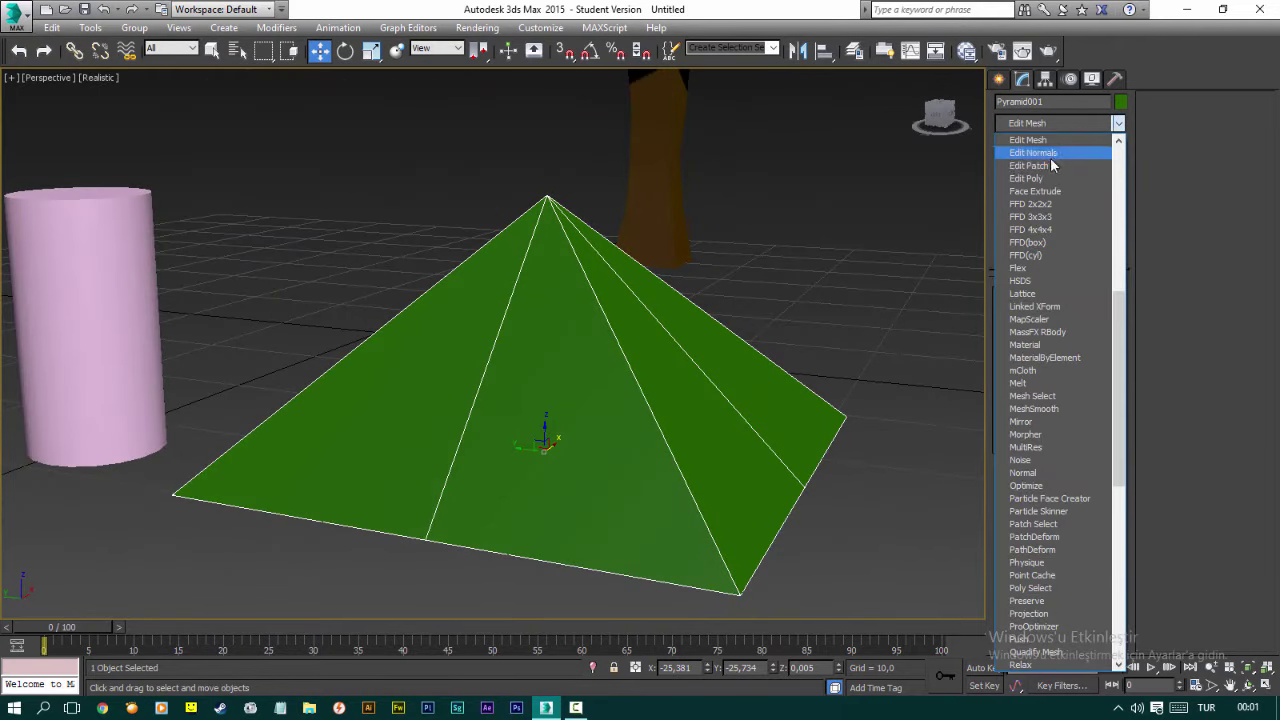
left_click(1050, 177)
middle_click_drag(690, 283, 709, 209)
left_click(1017, 410)
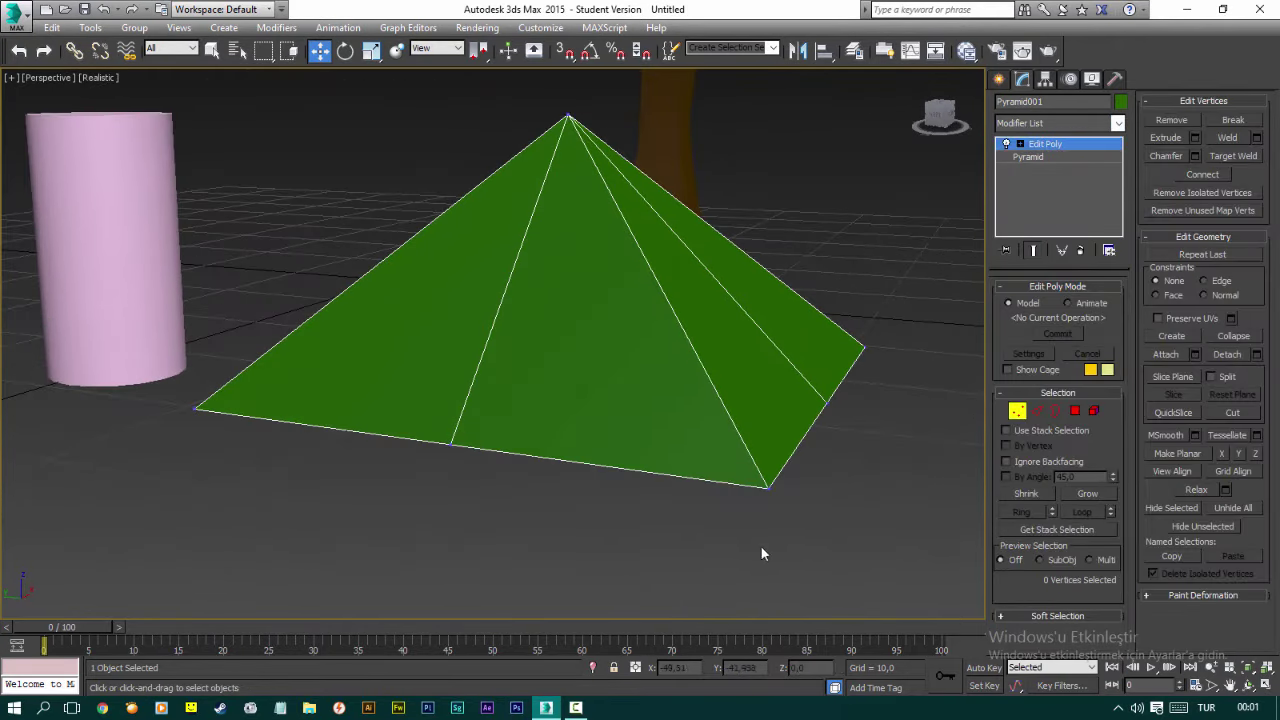
- Pull the front, left and right base vertices of the pyramid downward
left_click(763, 481)
left_click_drag(766, 466, 764, 540)
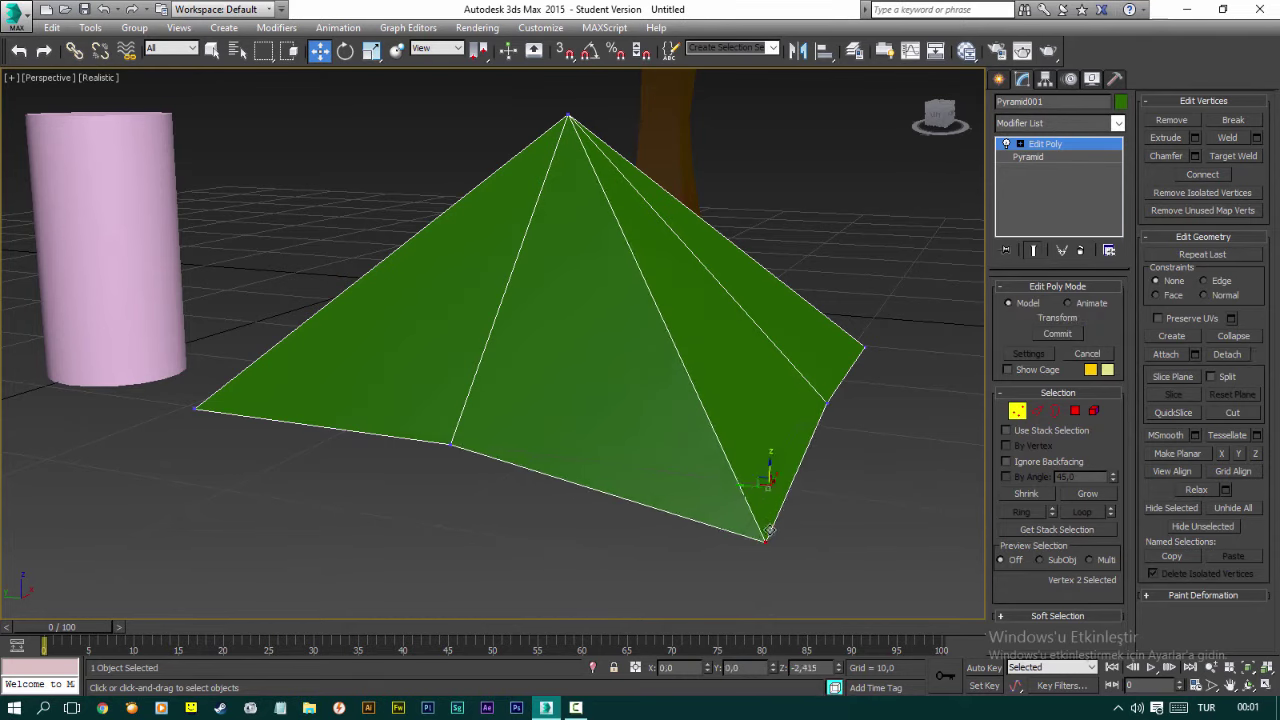
left_click(195, 404)
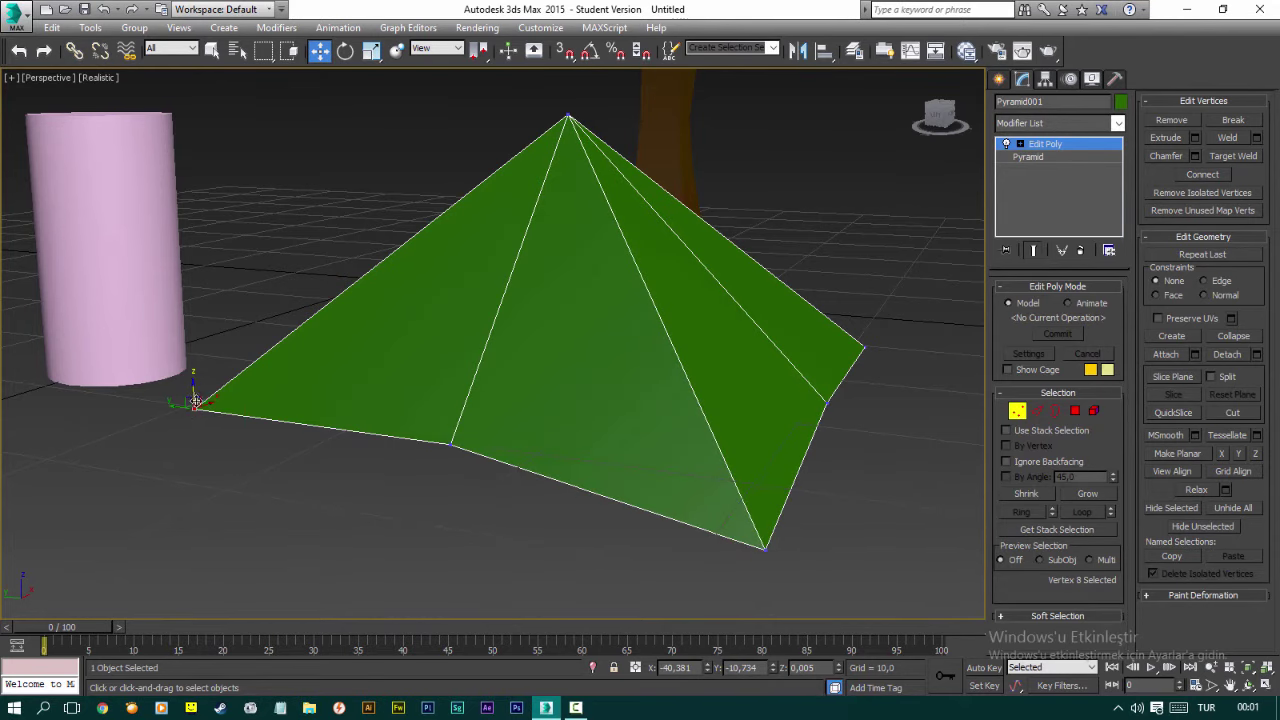
left_click_drag(195, 392, 205, 440)
mouse_move(205, 440)
middle_mouse_down("alt")
mouse_move(463, 423)
mouse_move(508, 323)
mouse_move(503, 437)
mouse_move(503, 320)
mouse_move(489, 366)
mouse_move(520, 400)
middle_mouse_up("alt")
scroll(503, 437, "down", 3)
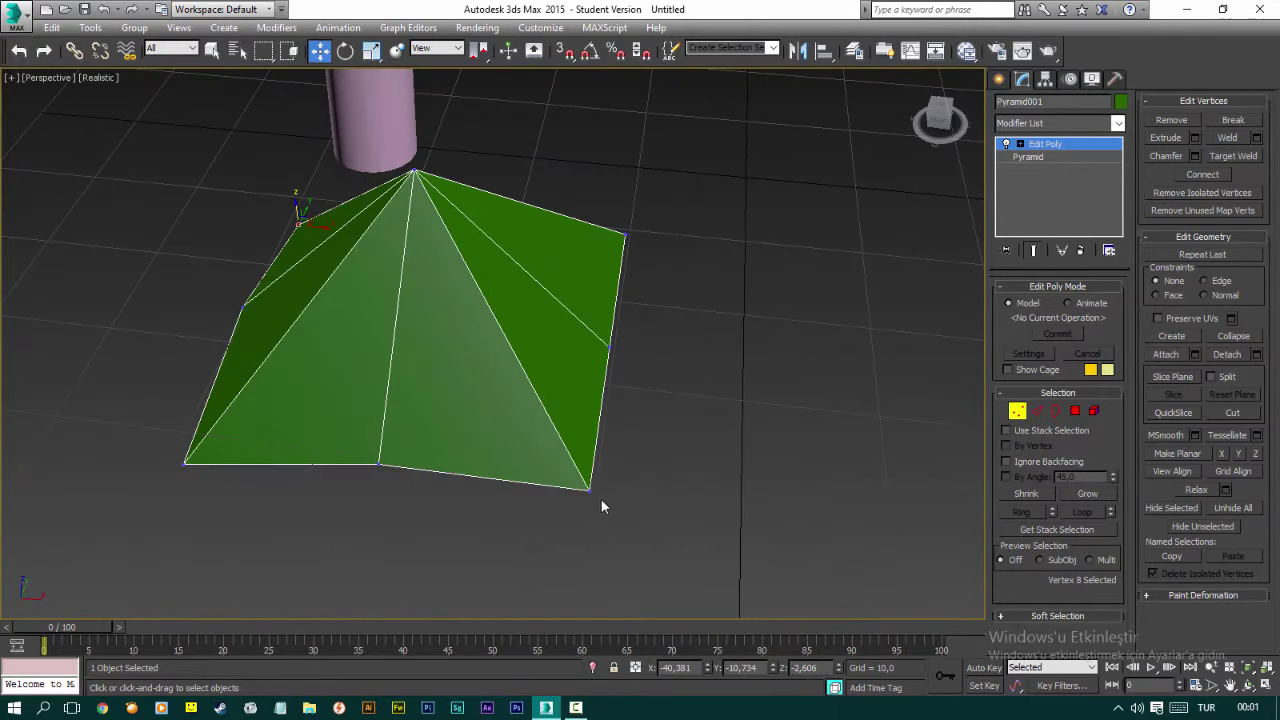
left_click(587, 491)
middle_click_drag(590, 472, 544, 427, "alt")
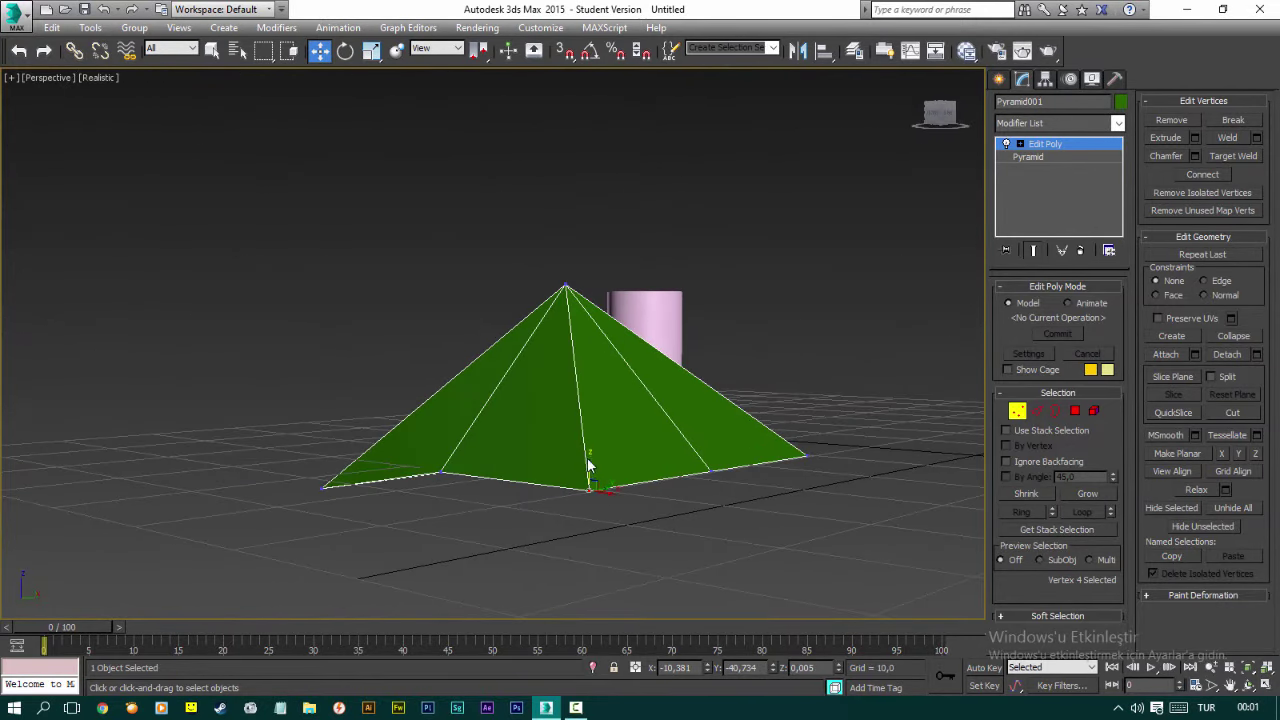
left_click_drag(587, 467, 589, 491)
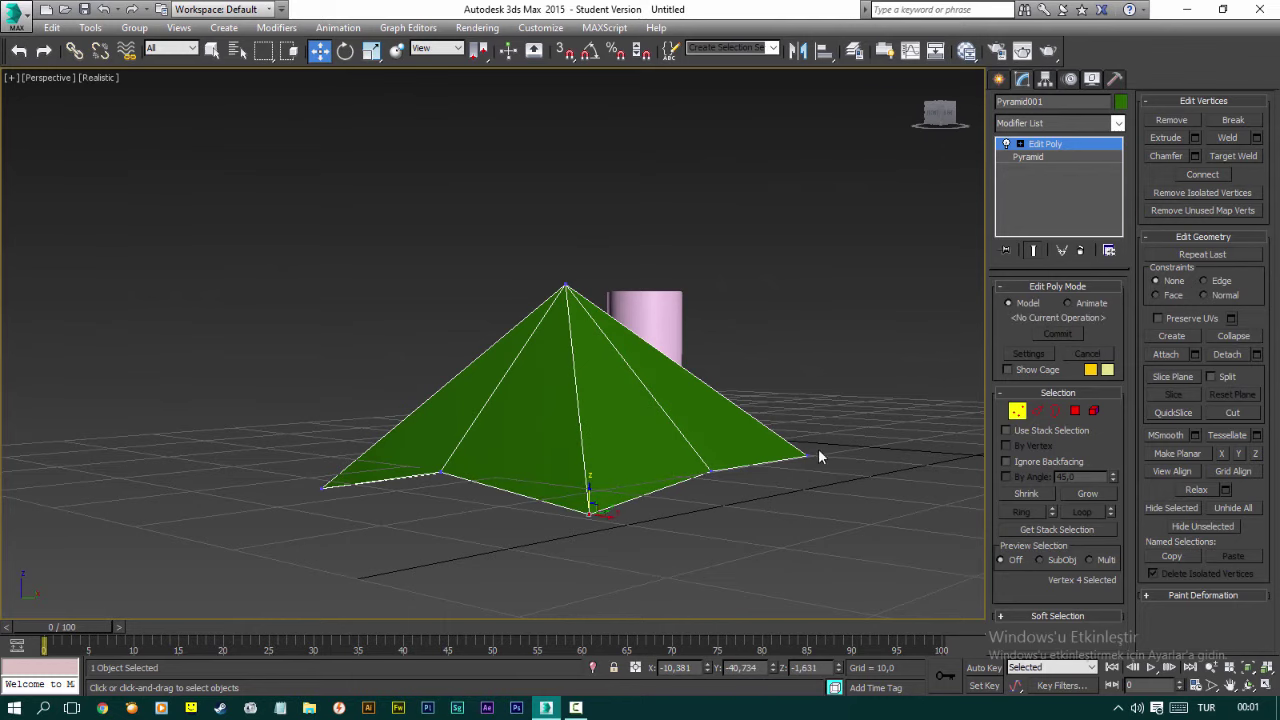
left_click_drag(810, 454, 804, 495)
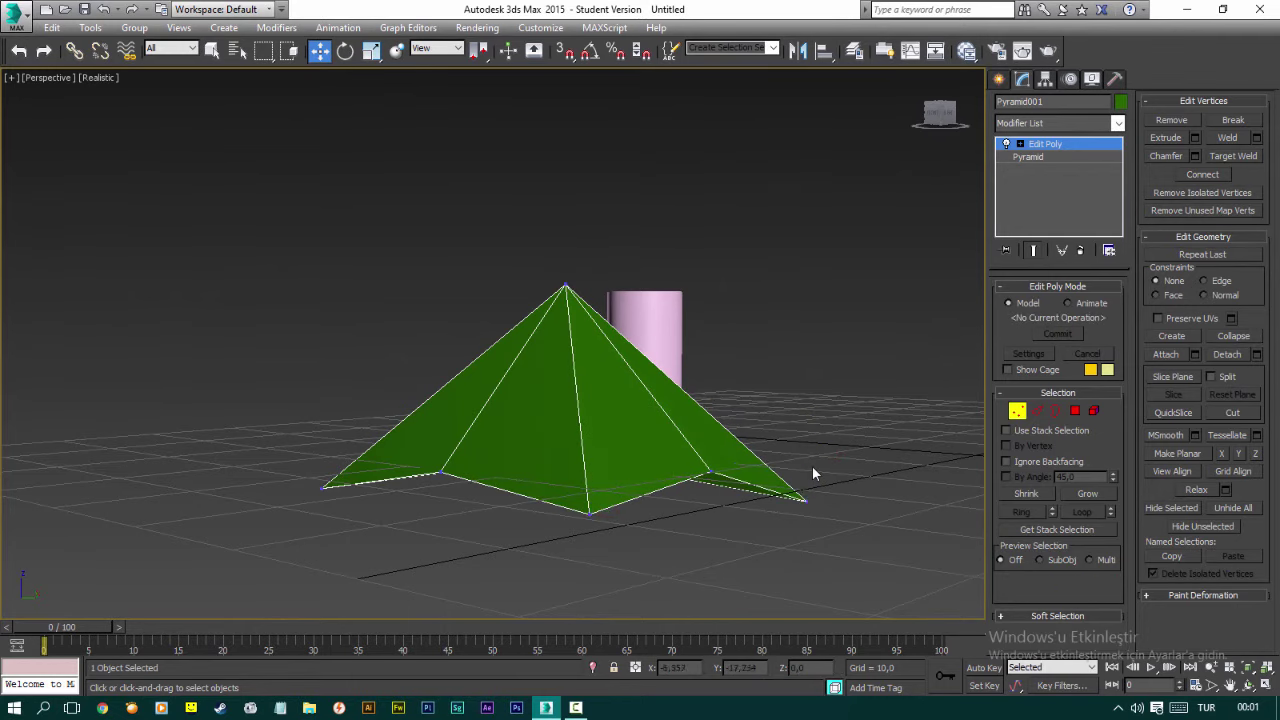
left_click(803, 495)
mouse_move(803, 495)
middle_mouse_down("alt")
mouse_move(630, 420)
mouse_move(739, 460)
mouse_move(672, 385)
mouse_move(623, 512)
mouse_move(472, 473)
mouse_move(551, 430)
middle_mouse_up("alt")
- Nudge more base vertices outward for a jagged outline, then exit Vertex mode
left_click(581, 513)
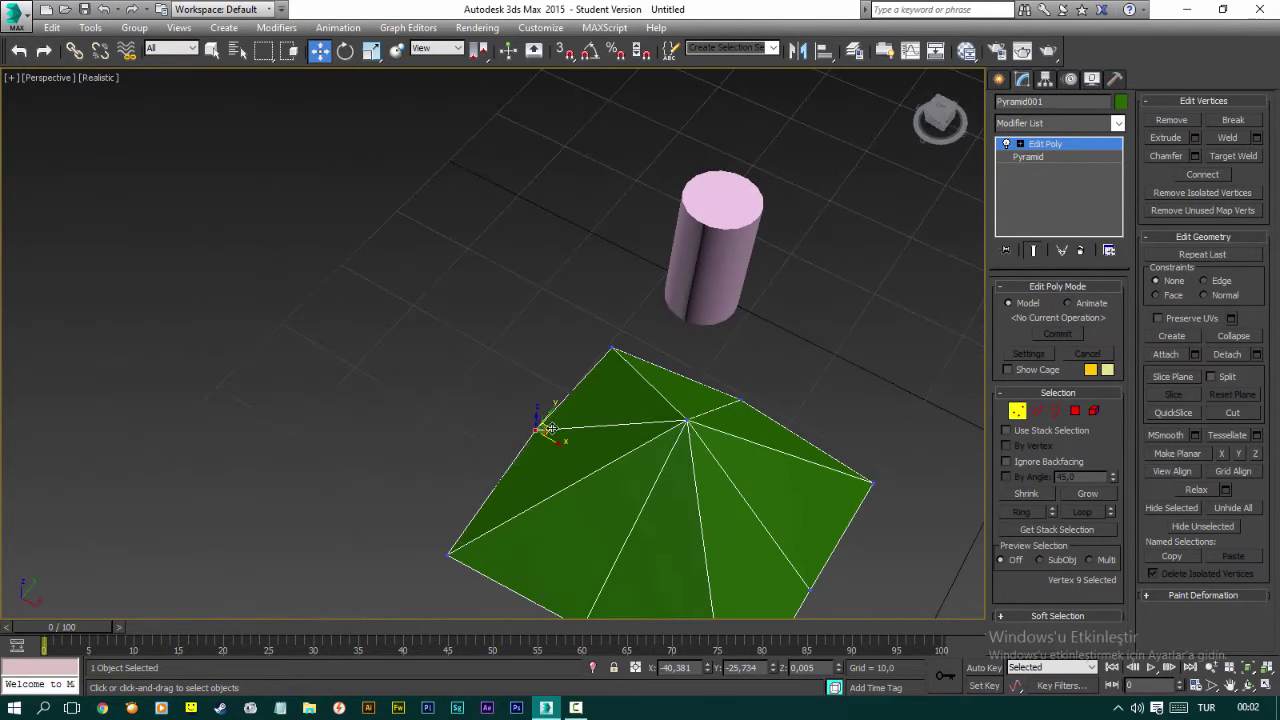
left_click_drag(551, 430, 550, 440)
middle_click_drag(640, 500, 567, 478)
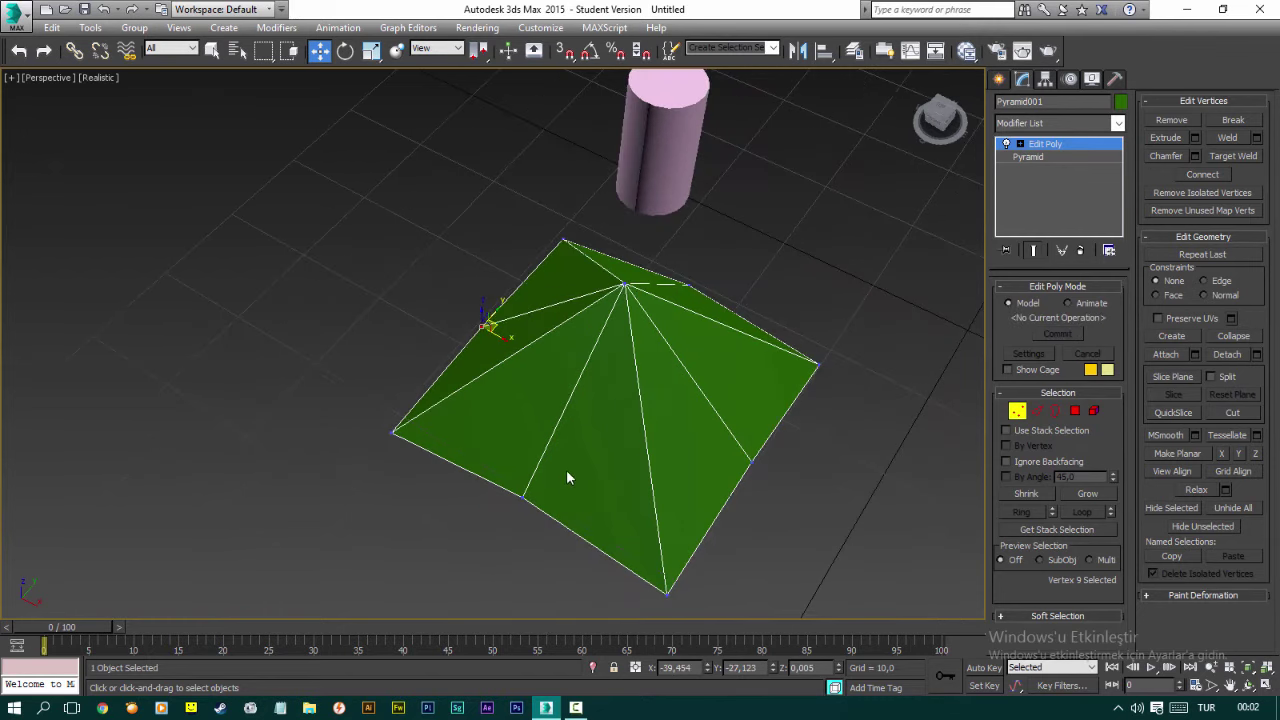
left_click(524, 499)
left_click_drag(534, 497, 524, 490)
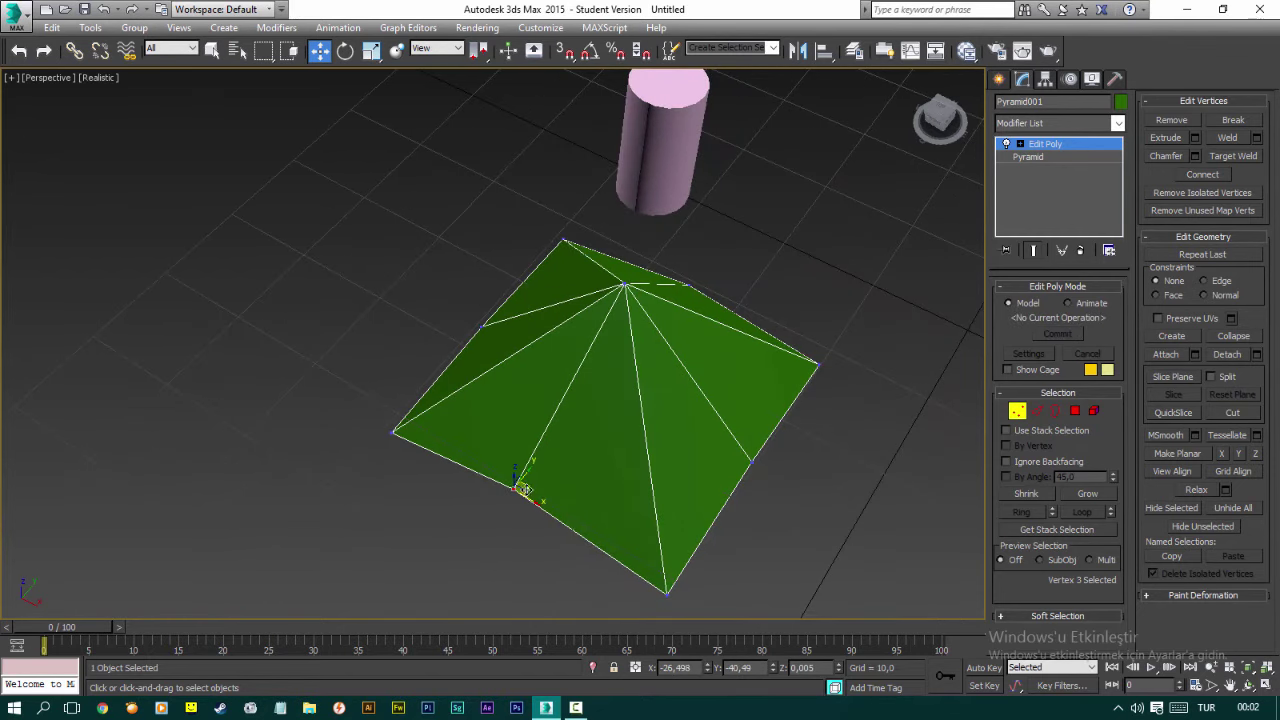
left_click(755, 464)
left_click_drag(760, 458, 762, 440)
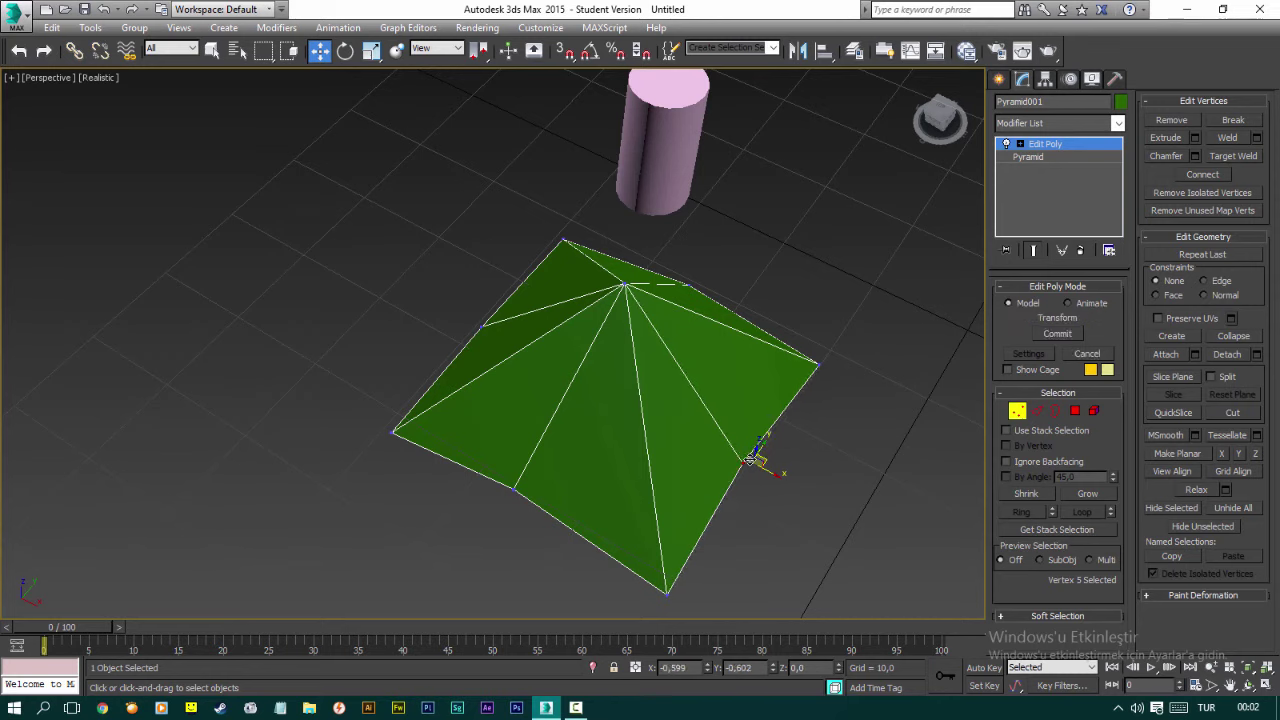
middle_click_drag(762, 440, 763, 477, "alt")
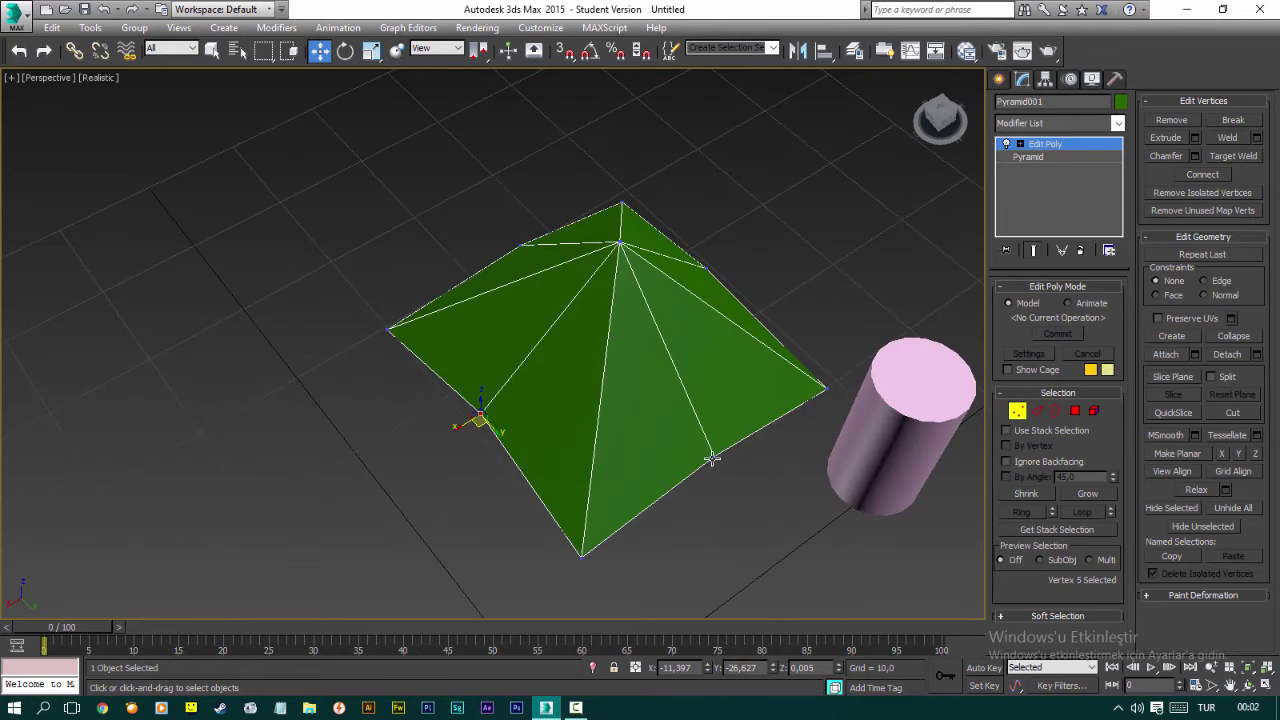
left_click(712, 458)
left_click_drag(715, 468, 709, 458)
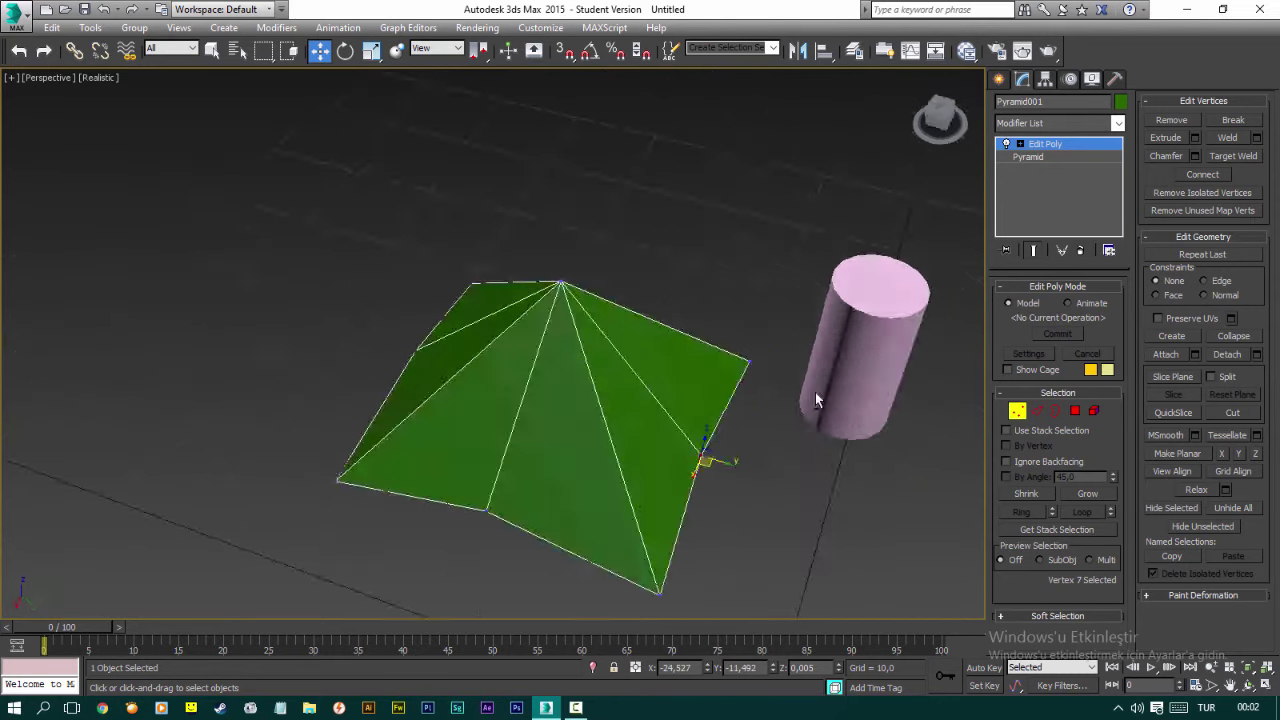
mouse_move(709, 458)
middle_mouse_down("alt")
mouse_move(741, 381)
mouse_move(657, 297)
middle_mouse_up("alt")
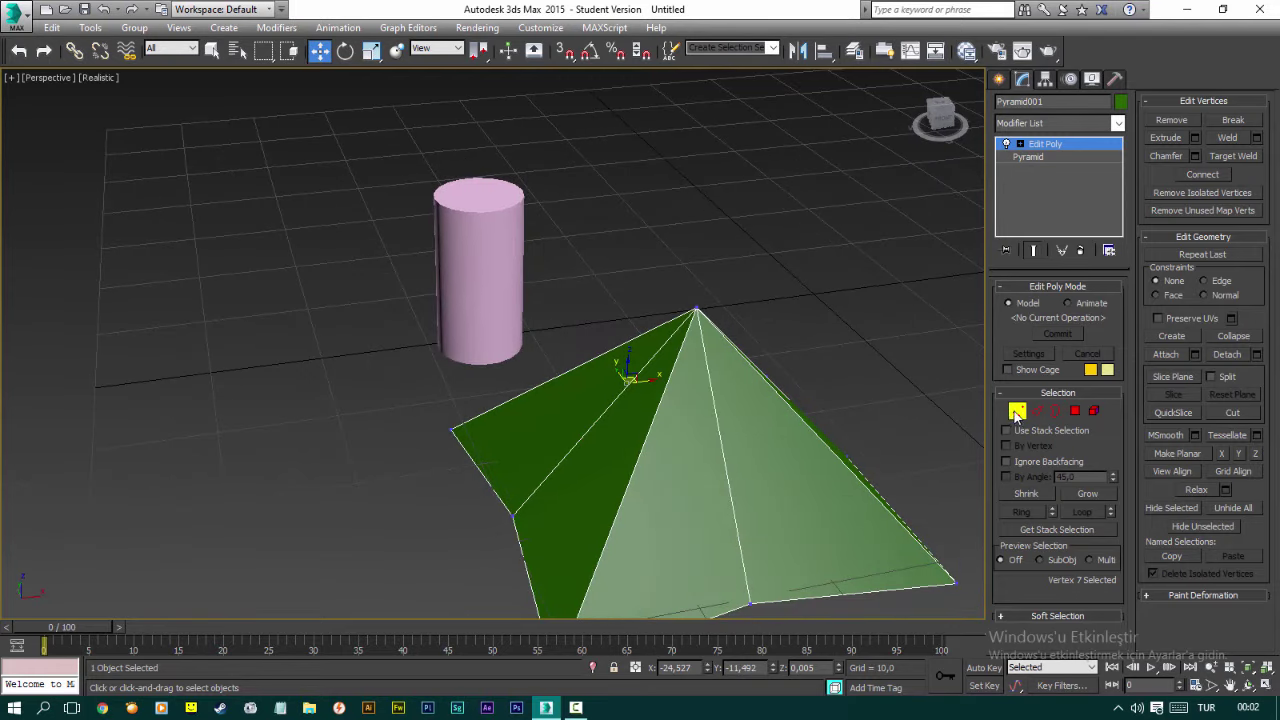
left_click(1016, 411)
- Centre the green pyramid on Cylinder001 in X/Y and raise it onto the trunk's top
left_click(822, 51)
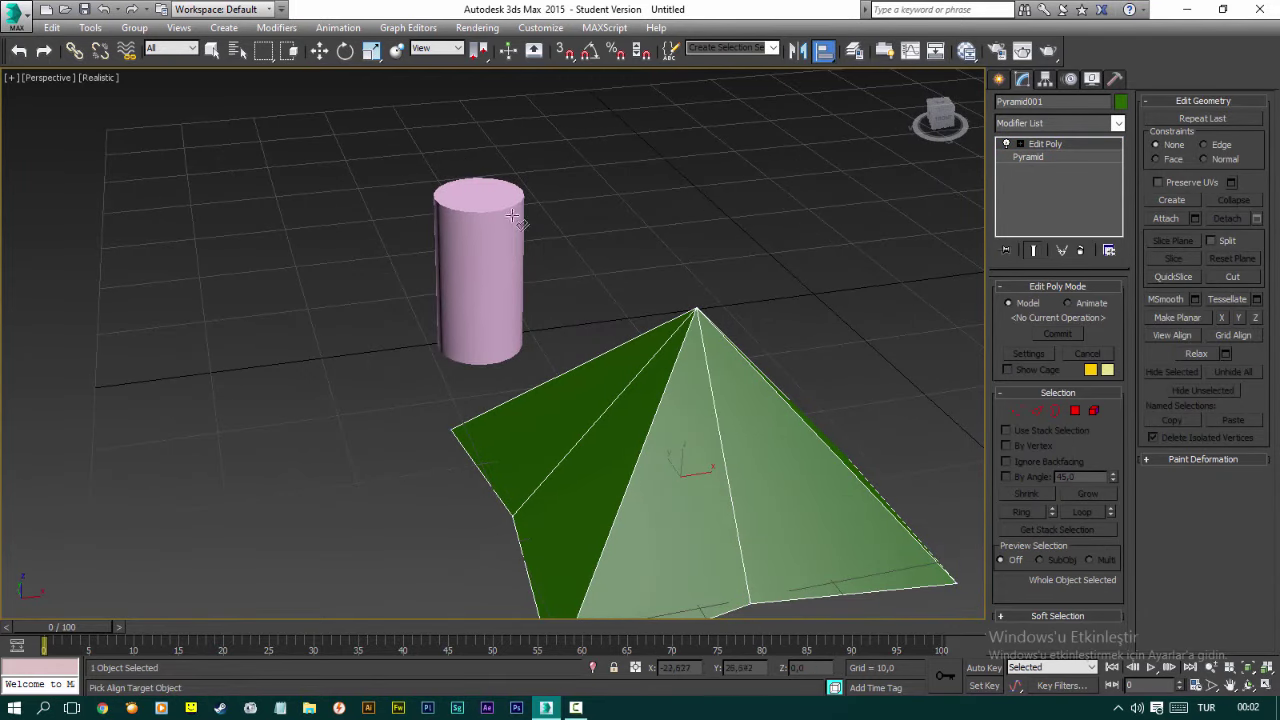
left_click(478, 275)
left_click(648, 485)
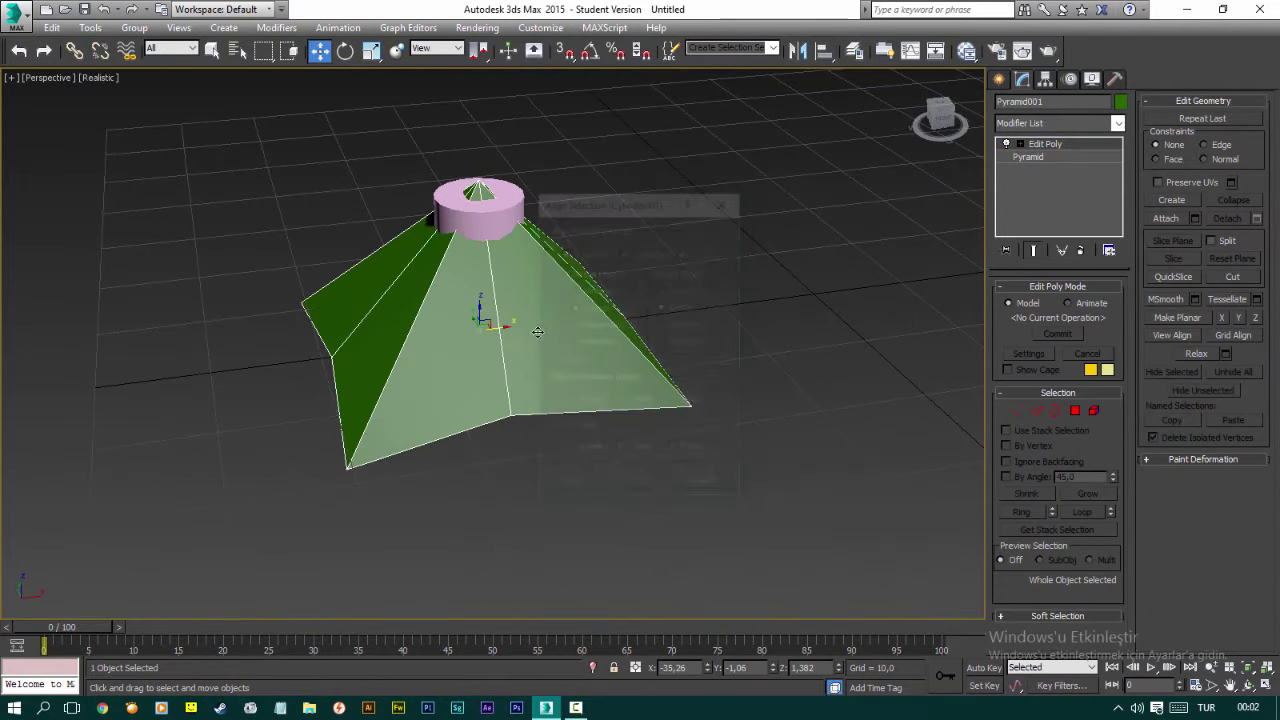
mouse_move(478, 312)
left_mouse_down()
mouse_move(499, 195)
mouse_move(520, 222)
left_mouse_up()
middle_click_drag(520, 222, 497, 257, "alt")
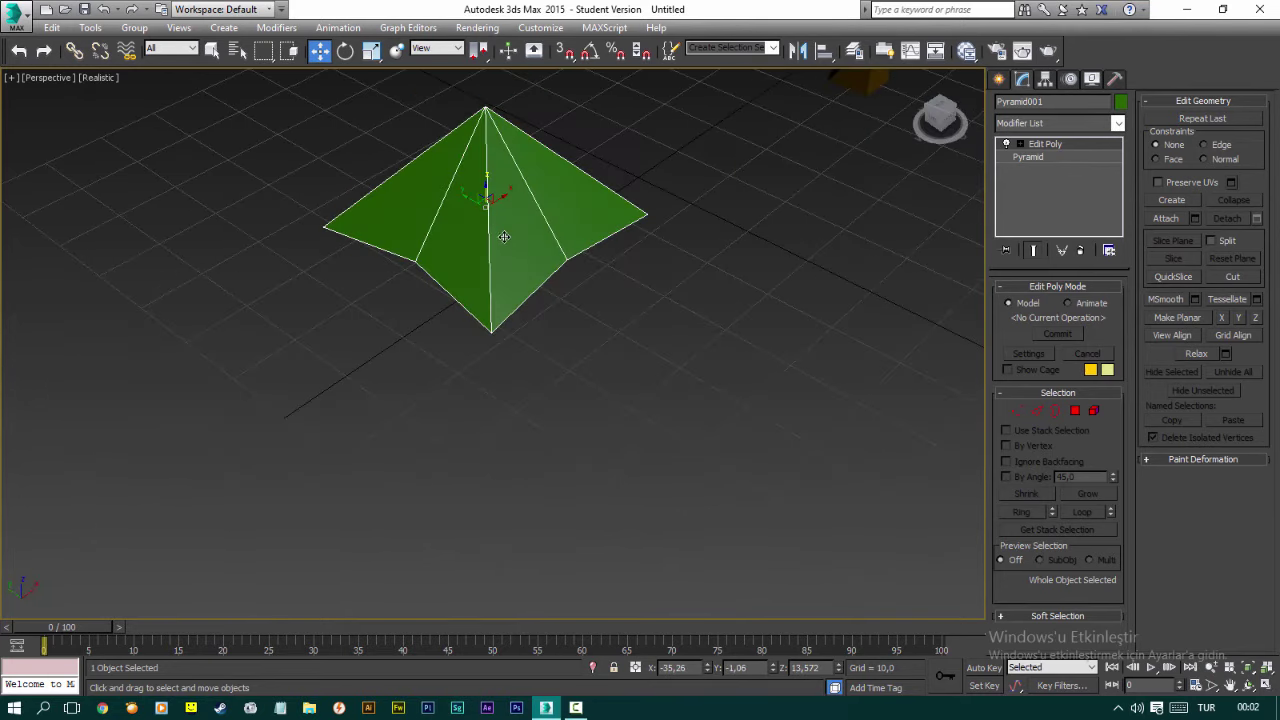
- Clone the pyramid upward as the second and third canopy layers, twisting and shrinking each copy
left_click_drag(489, 243, 500, 195, "shift")
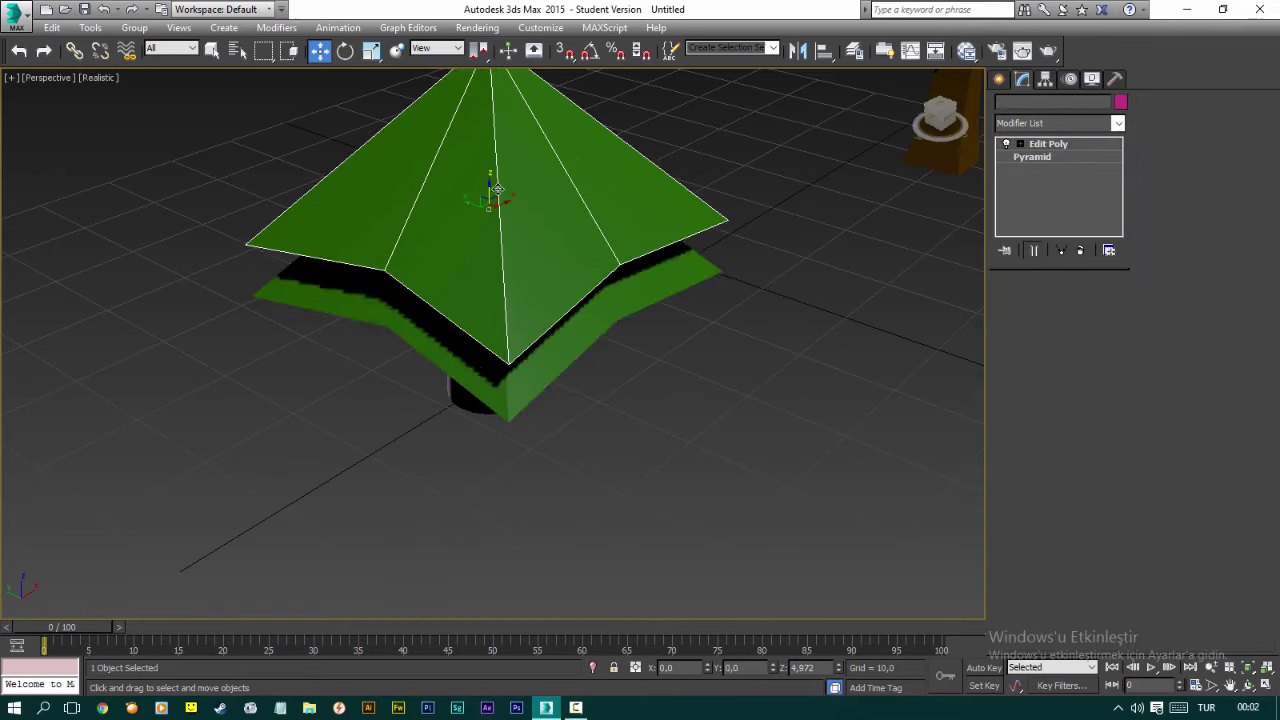
left_click(645, 419)
key("e")
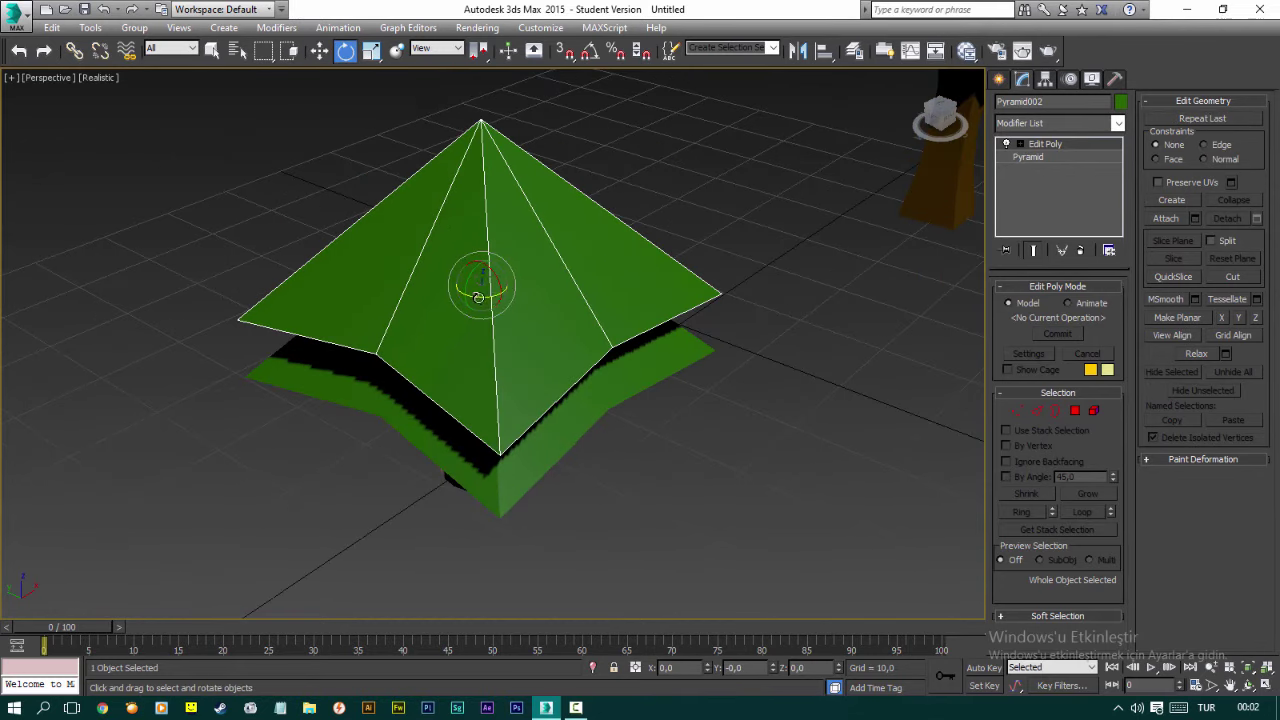
mouse_move(482, 298)
left_mouse_down()
mouse_move(513, 303)
mouse_move(484, 300)
mouse_move(489, 208)
mouse_move(527, 252)
left_mouse_up()
key("r")
key("w")
left_click(640, 421)
key("e")
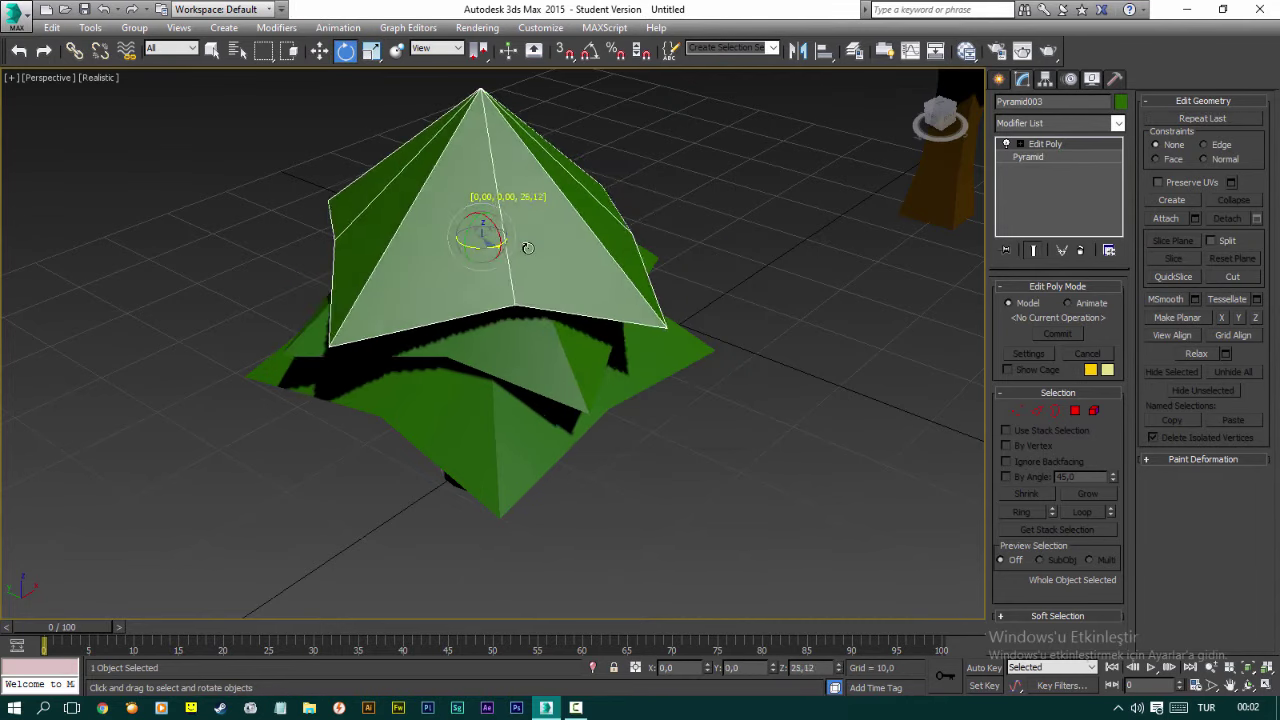
key("r")
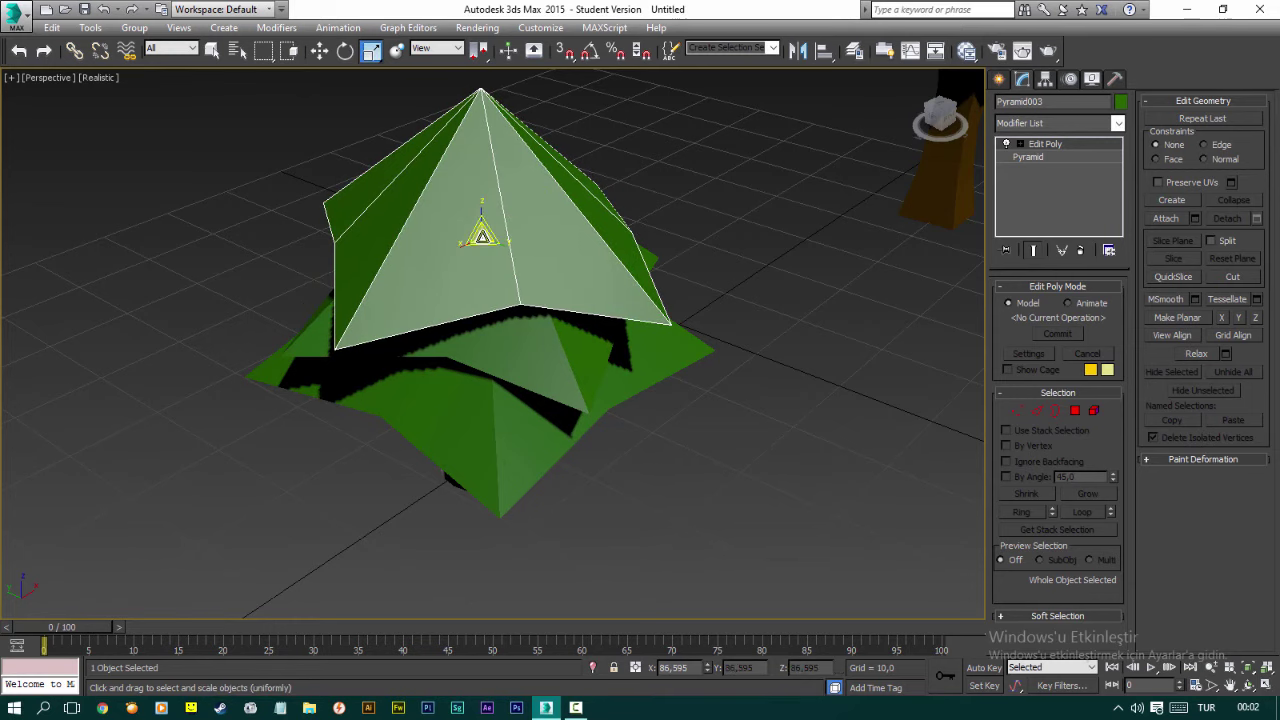
left_click_drag(483, 238, 483, 175)
key("w")
- Add the fourth and fifth canopy layers as twisted, slightly smaller clones, lifting another copy above
left_click(643, 425)
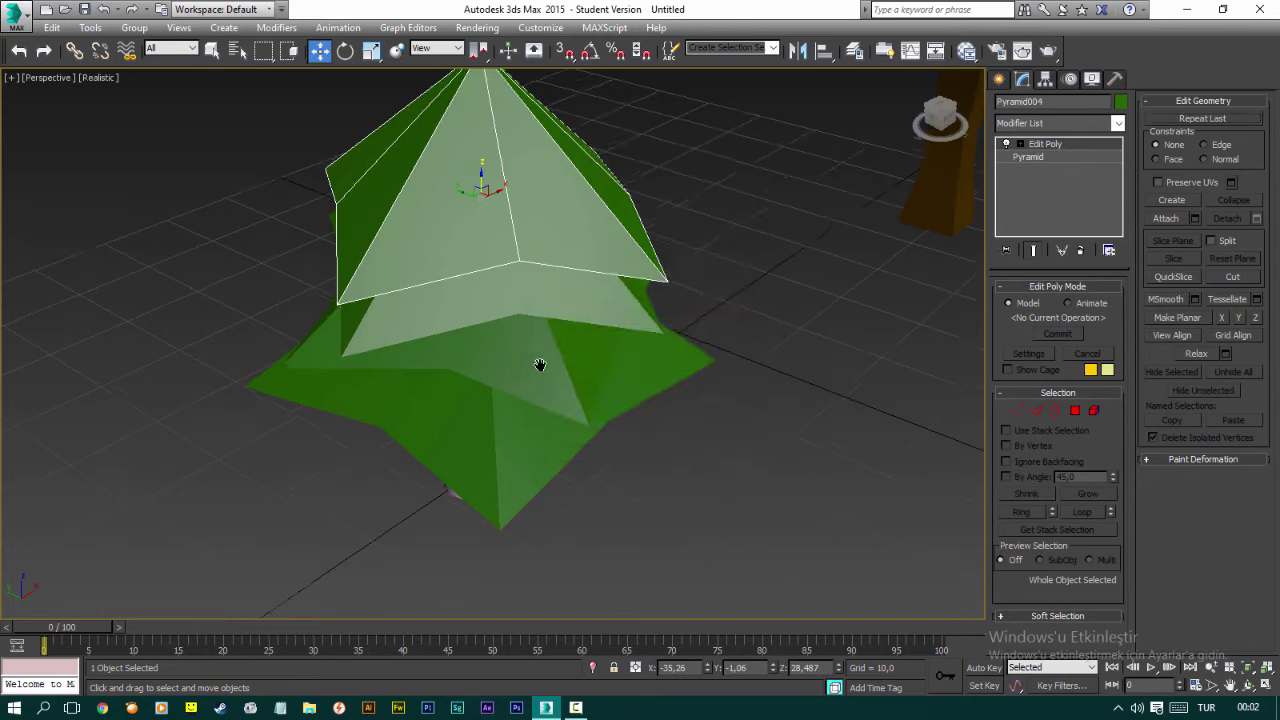
middle_click_drag(537, 366, 477, 277, "alt")
key("e")
mouse_move(477, 277)
left_mouse_down()
mouse_move(466, 283)
mouse_move(480, 271)
mouse_move(483, 180)
left_mouse_up()
key("r")
key("w")
left_click(638, 423)
key("e")
key("w")
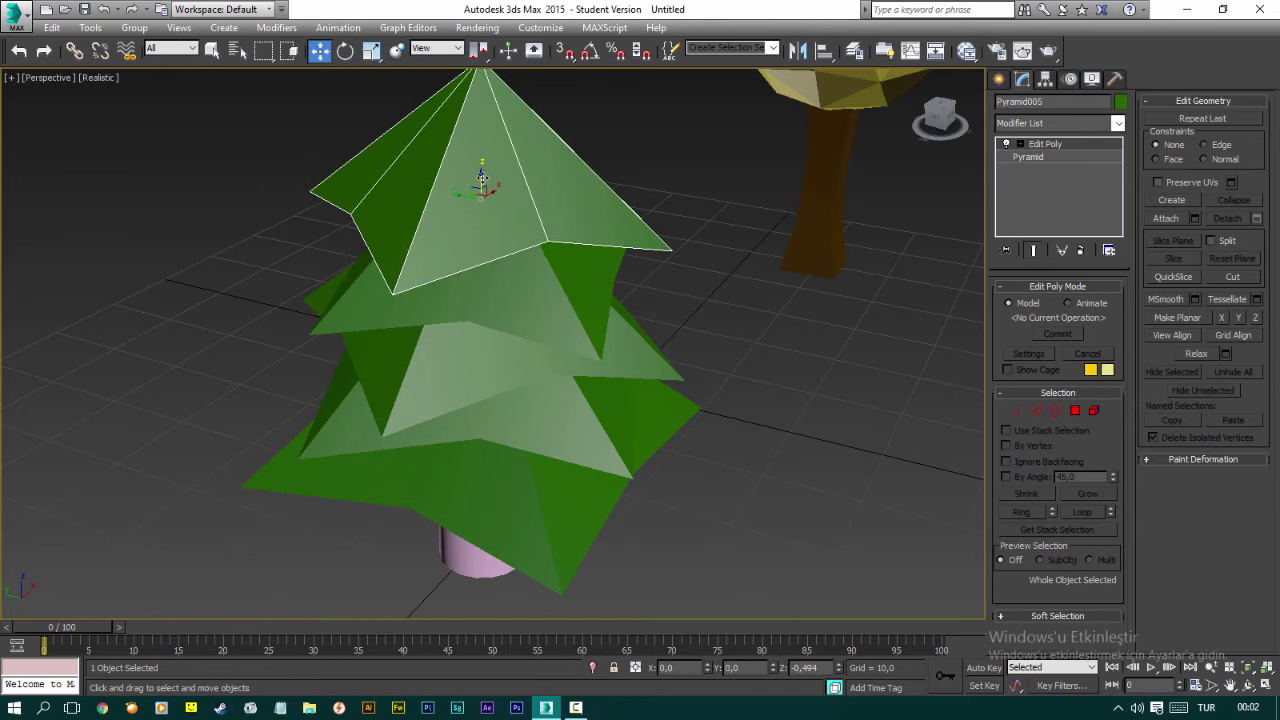
key("r")
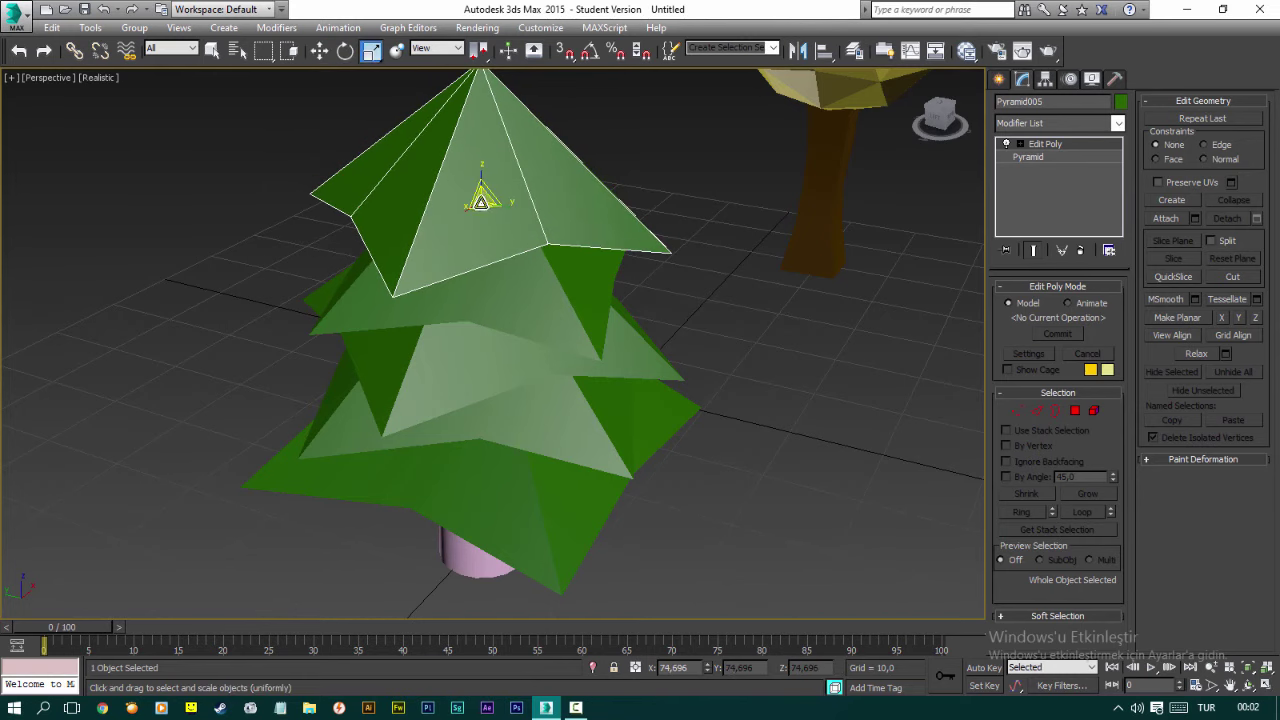
middle_click_drag(528, 194, 492, 327, "alt")
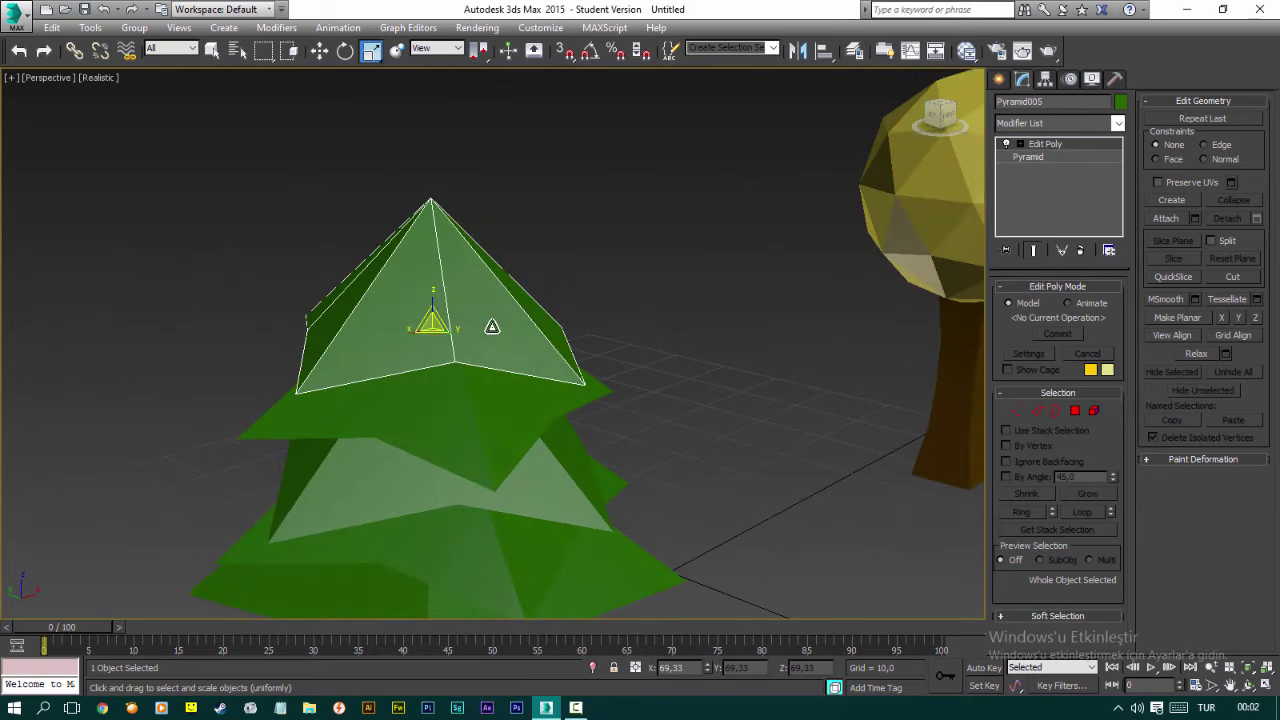
key("w")
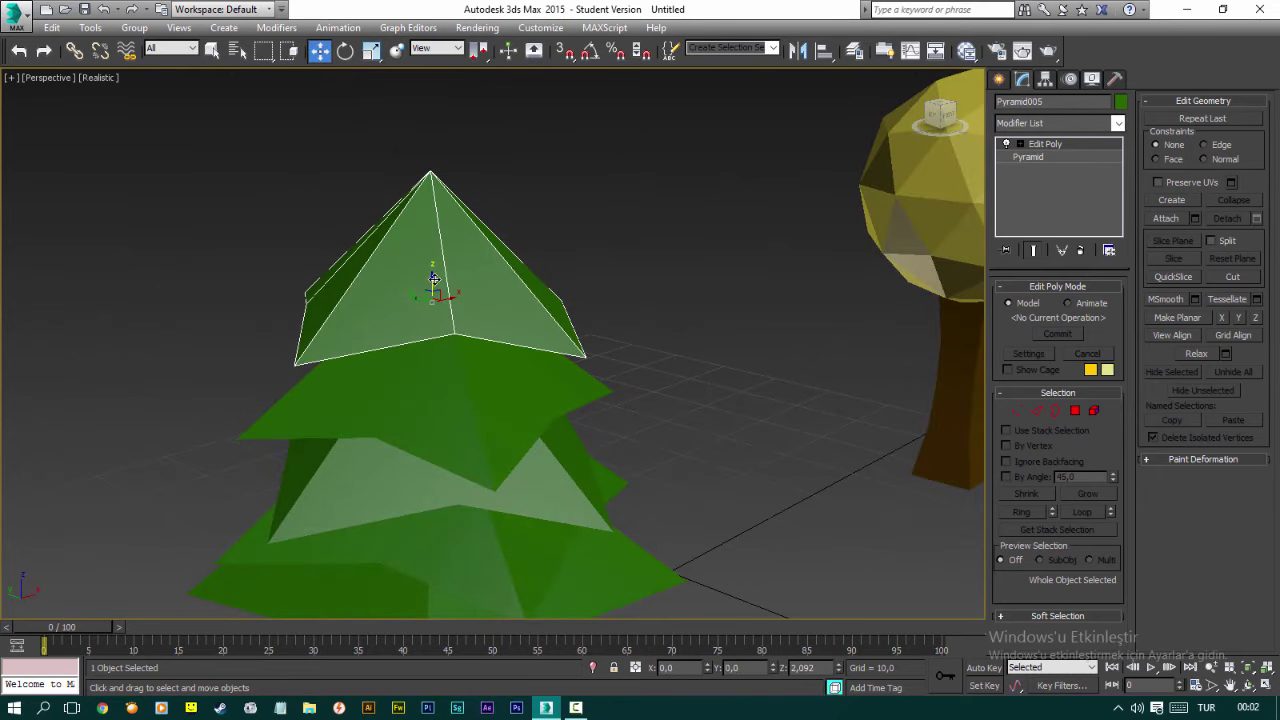
left_click_drag(431, 304, 431, 267, "shift")
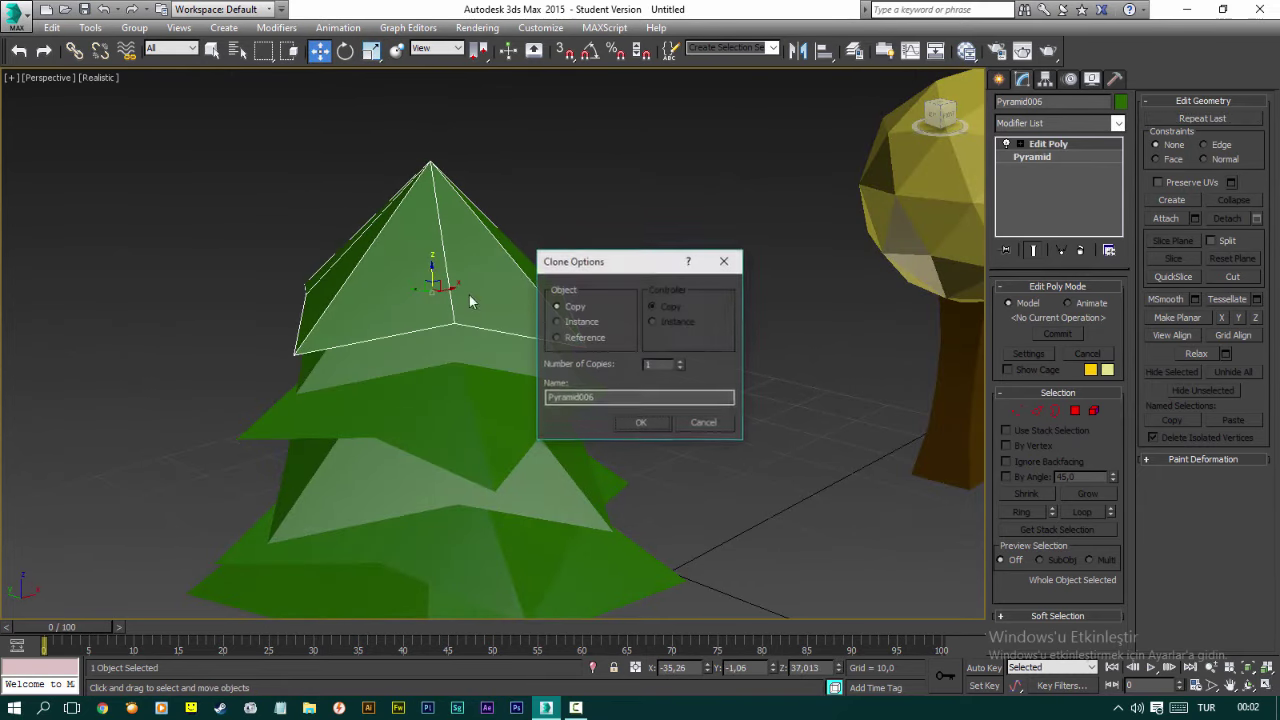
- Make the sixth canopy layer by twisting and slightly shrinking the new top clone
left_click(640, 423)
key("e")
left_click_drag(442, 318, 507, 311)
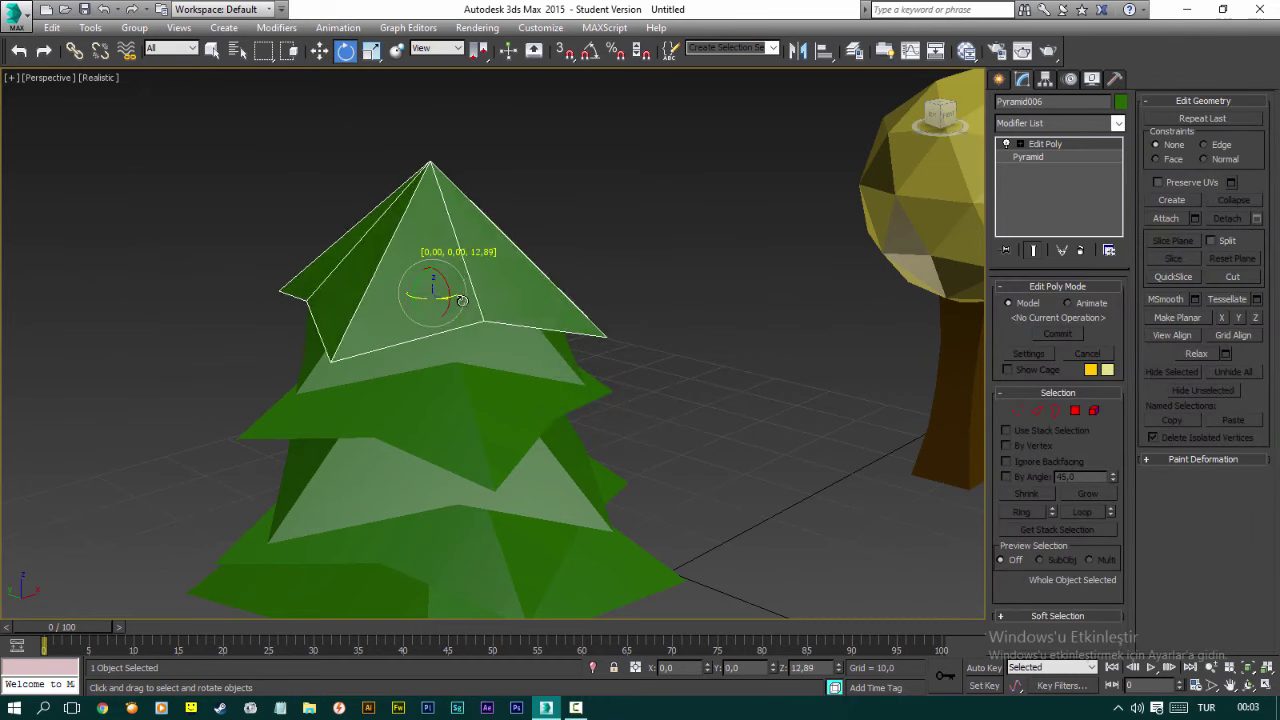
middle_click_drag(491, 312, 466, 323, "alt")
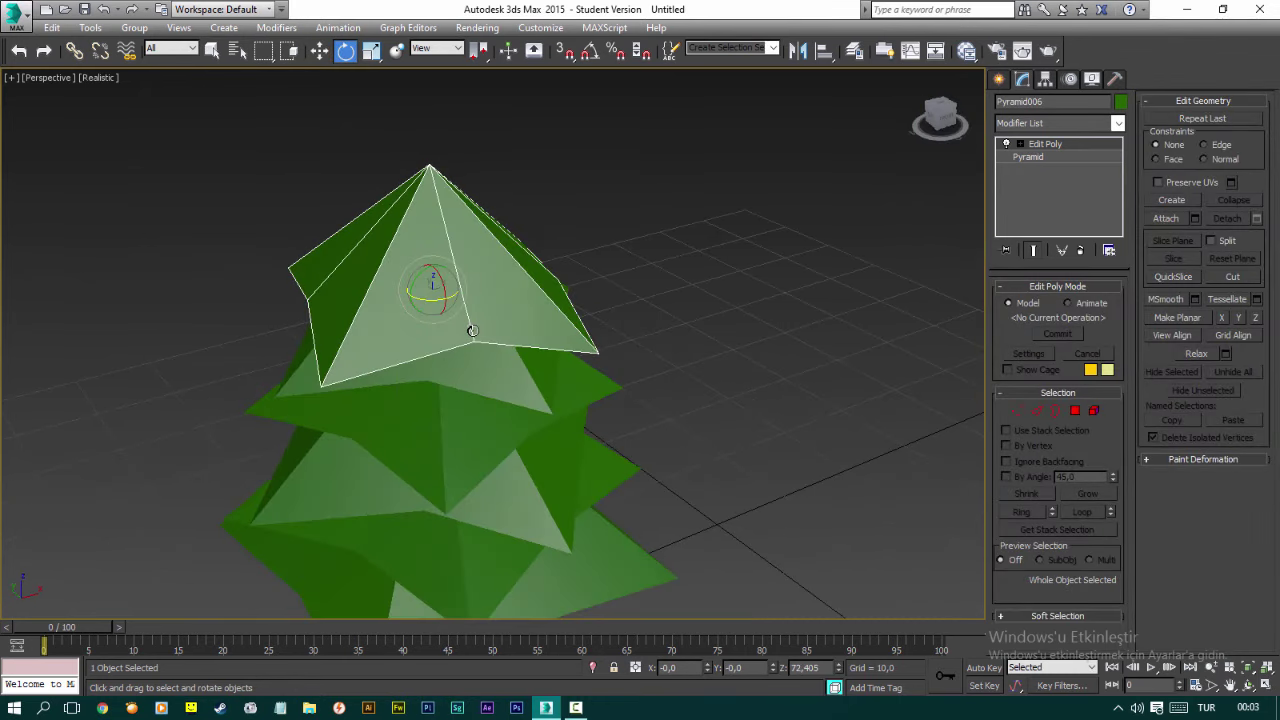
key("r")
mouse_move(425, 288)
left_mouse_down()
mouse_move(434, 296)
mouse_move(431, 212)
left_mouse_up()
key("w")
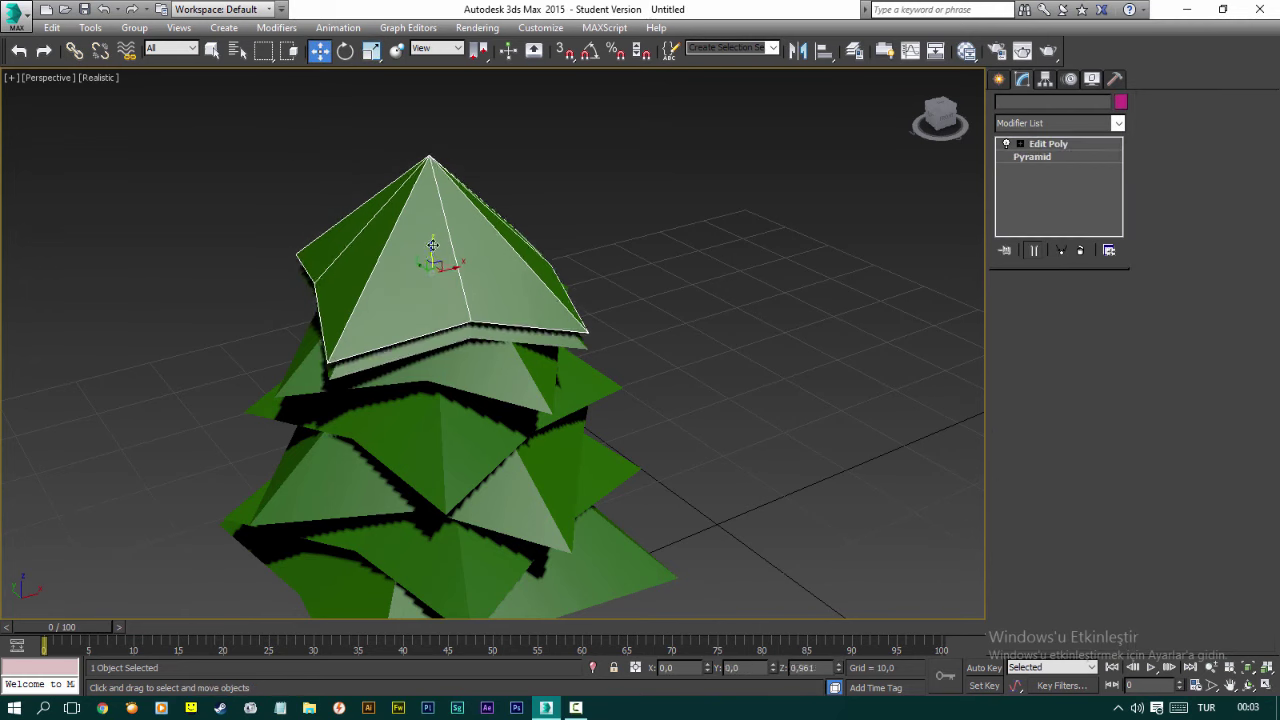
- Clone a seventh layer on top, twist it and scale it down slightly
left_click(640, 428)
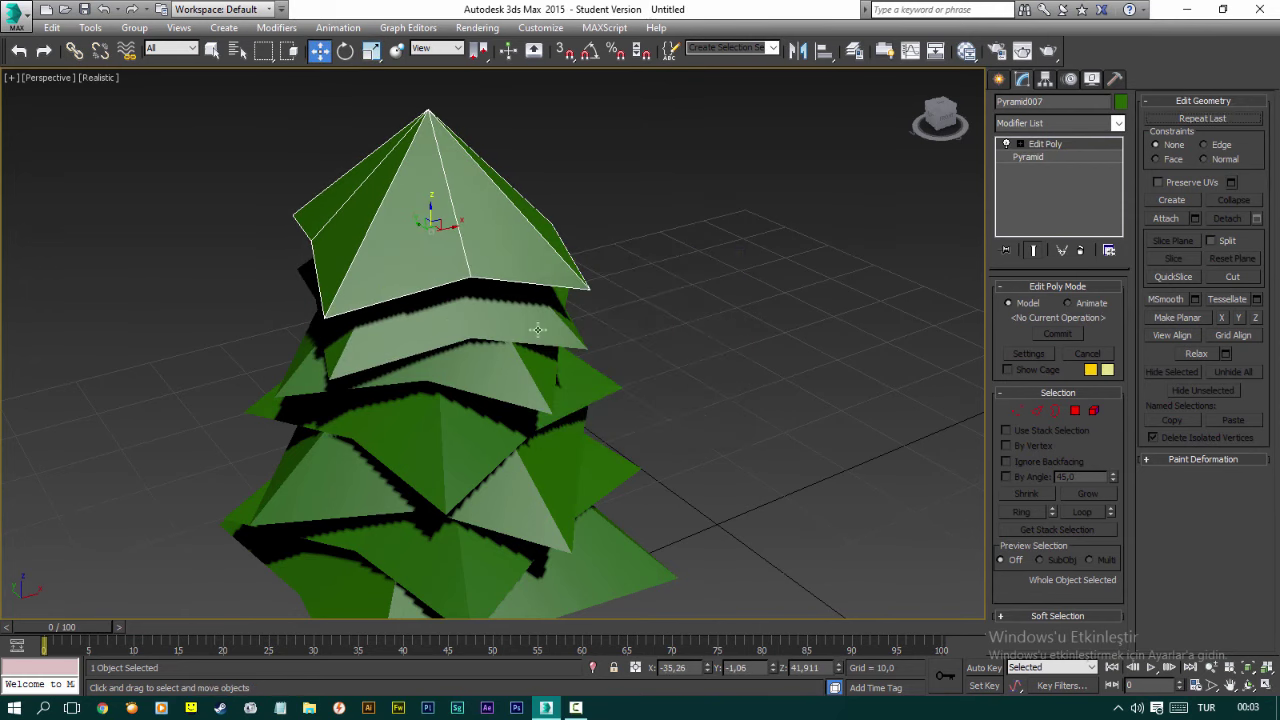
key("e")
mouse_move(429, 241)
left_mouse_down()
mouse_move(457, 246)
mouse_move(494, 282)
left_mouse_up()
key("r")
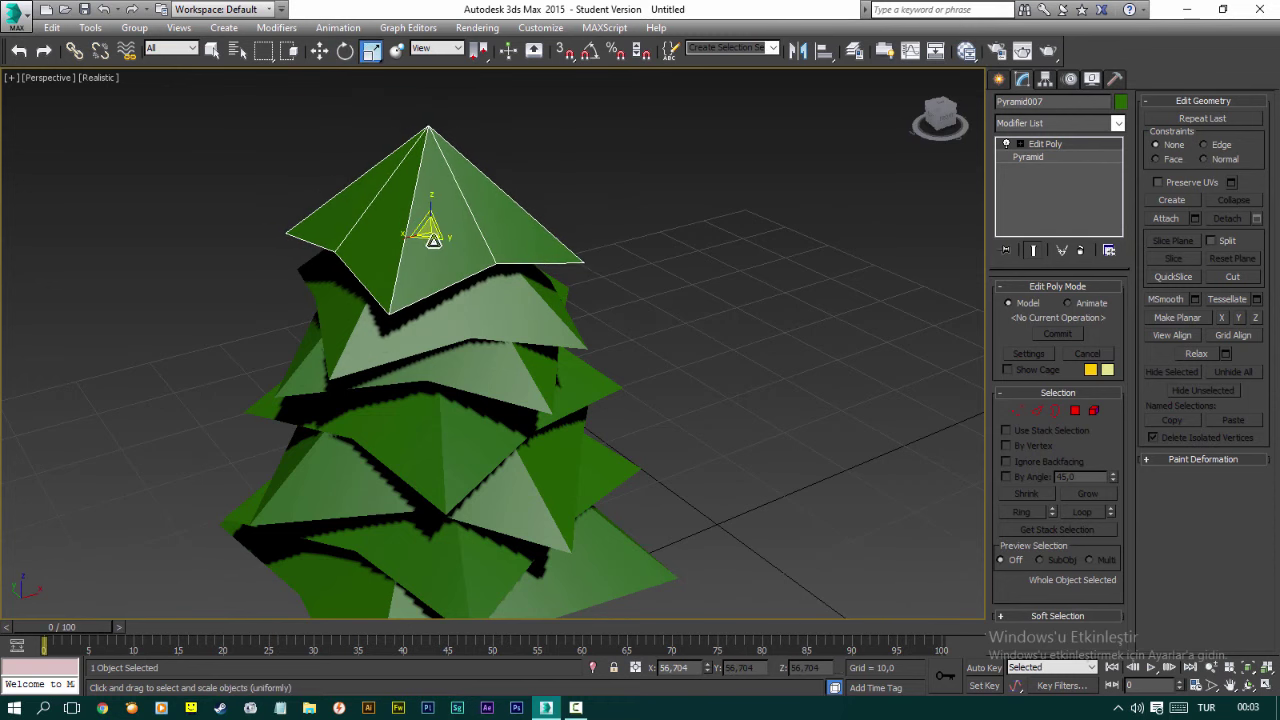
scroll(571, 348, "down", 5)
mouse_move(571, 348)
middle_mouse_down("alt")
mouse_move(504, 354)
mouse_move(682, 405)
middle_mouse_up("alt")
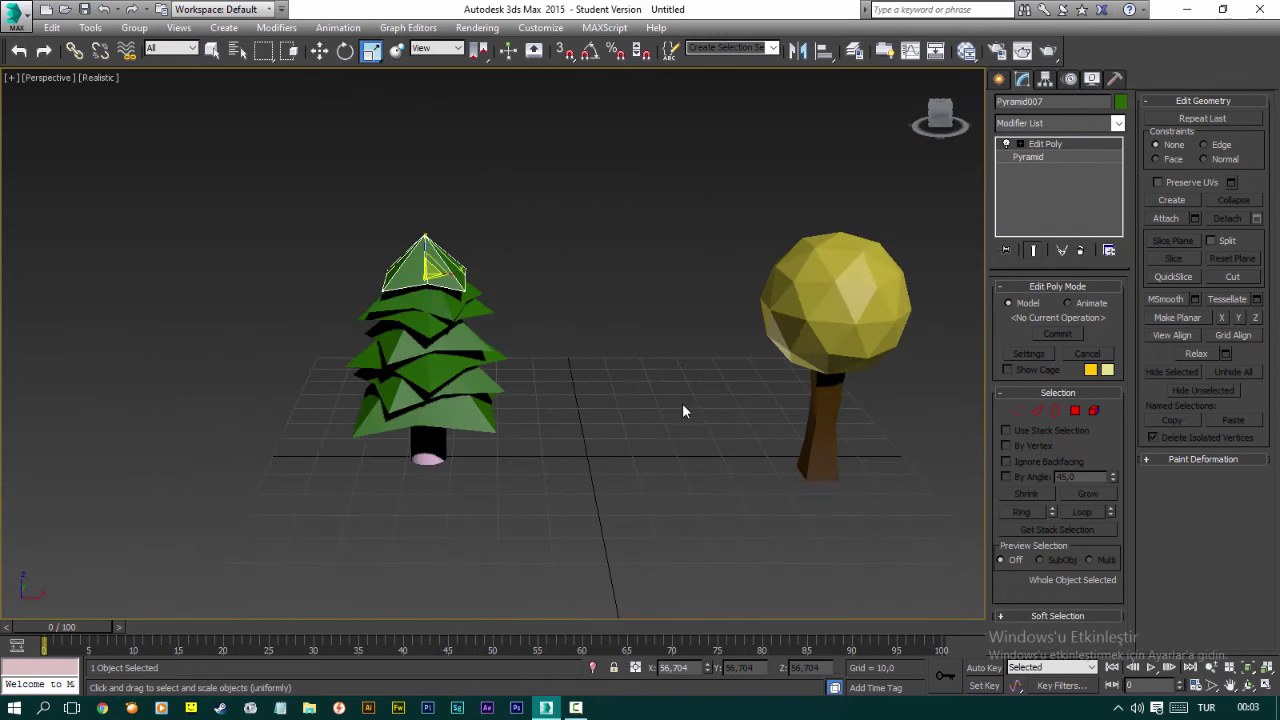
- Give the pine's trunk cylinder a dark brown colour
left_click(720, 406)
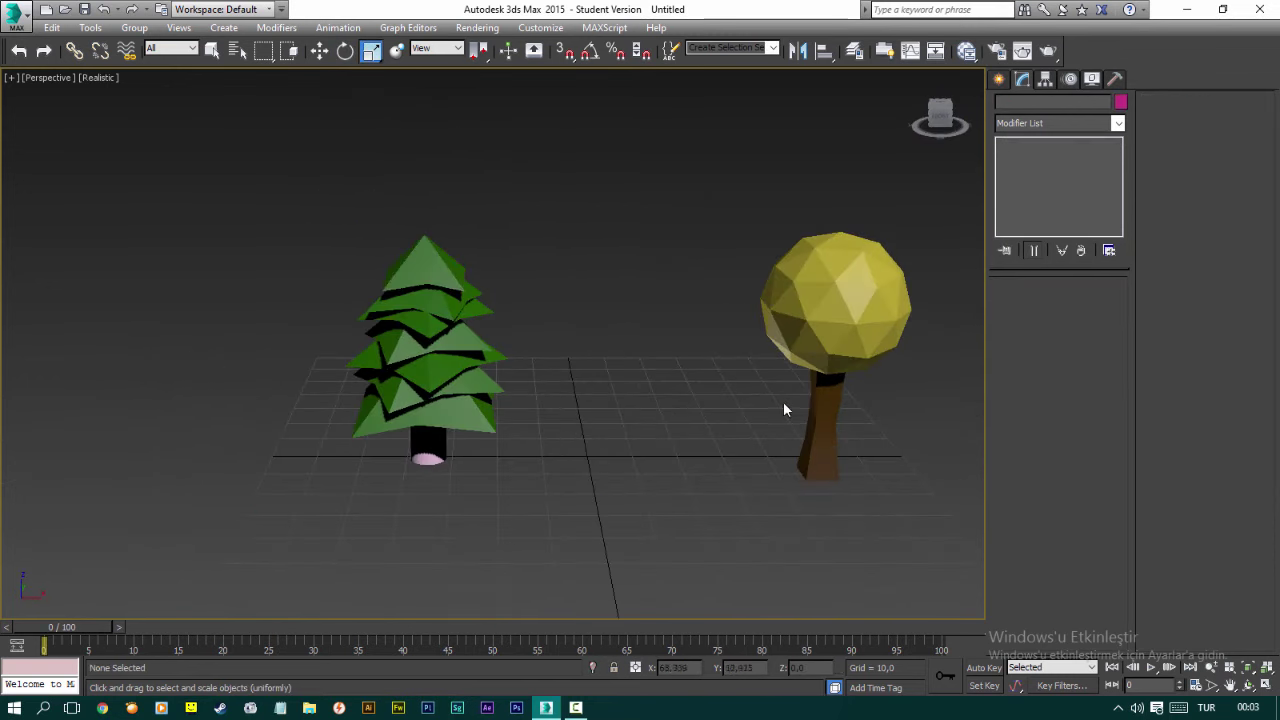
left_click(424, 444)
left_click(1120, 103)
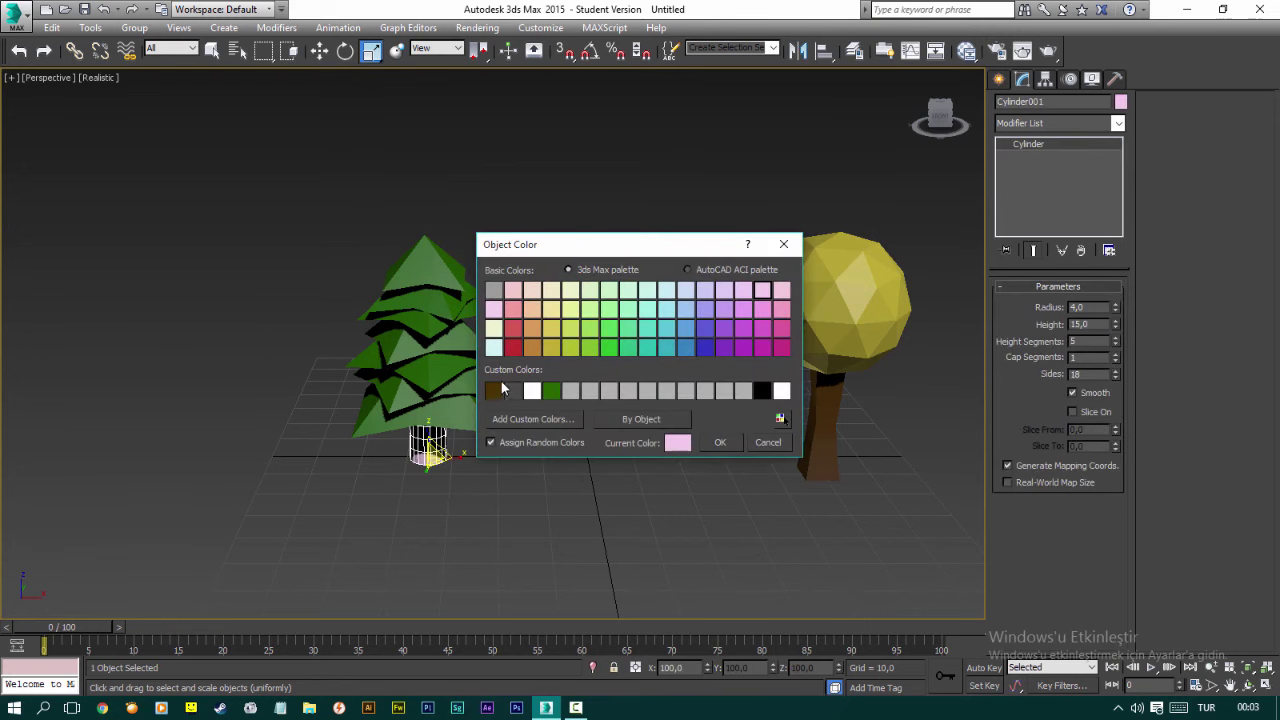
left_click(718, 442)
- Colour the second tree's geosphere crown green
left_click(850, 330)
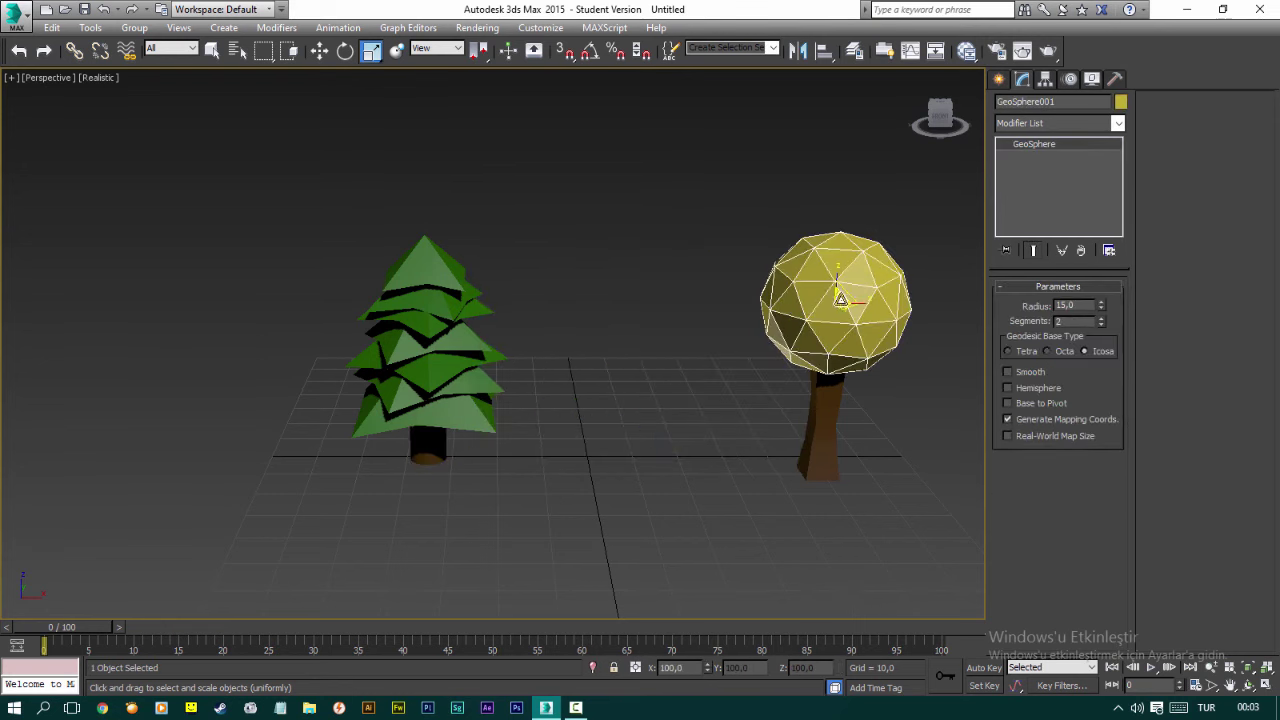
left_click(1120, 101)
key("w")
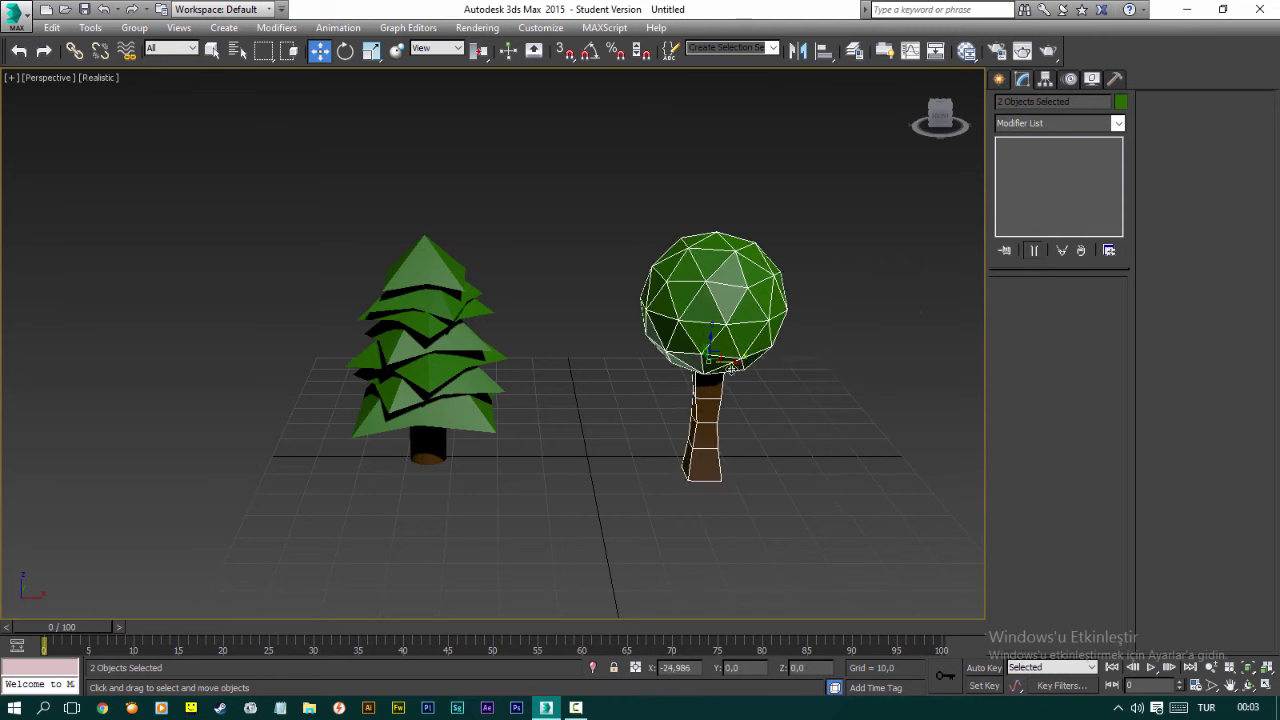